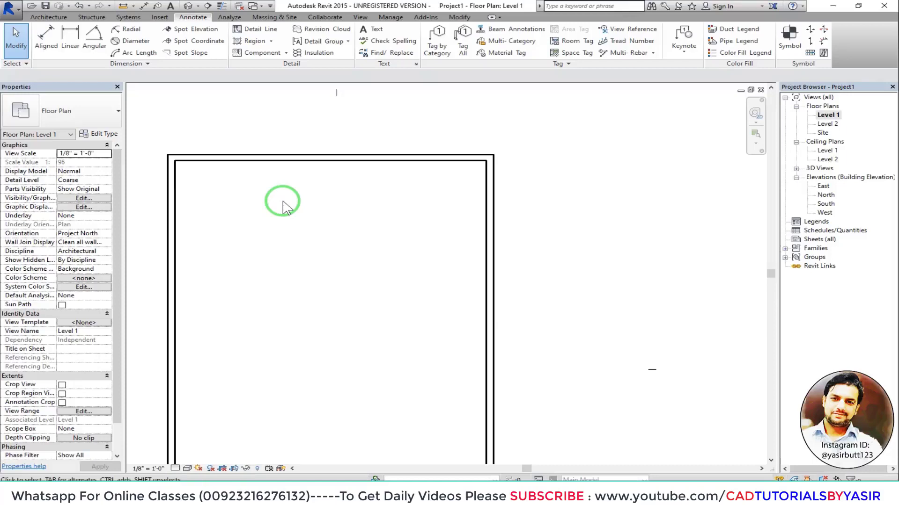
Step: Pan the Level 1 plan and bring up the Modify tab's wall-editing tools
middle_drag(330, 249, 344, 251)
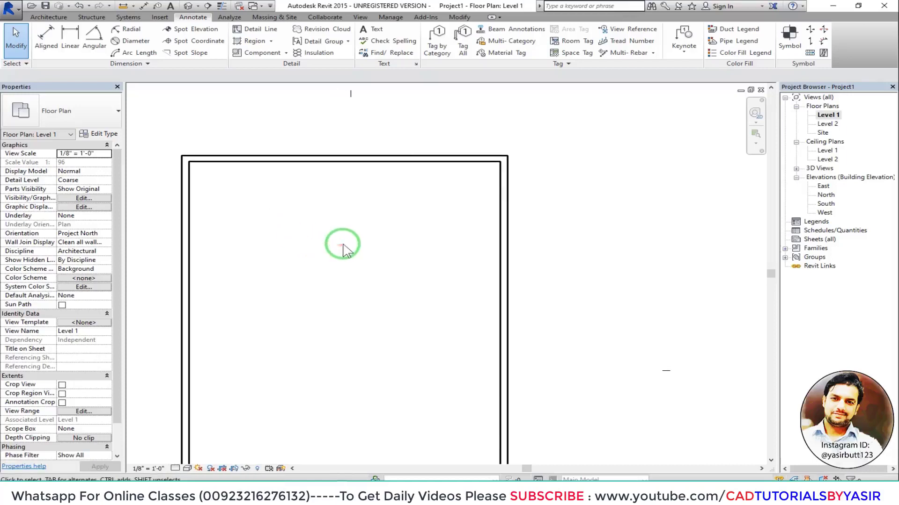
click(460, 18)
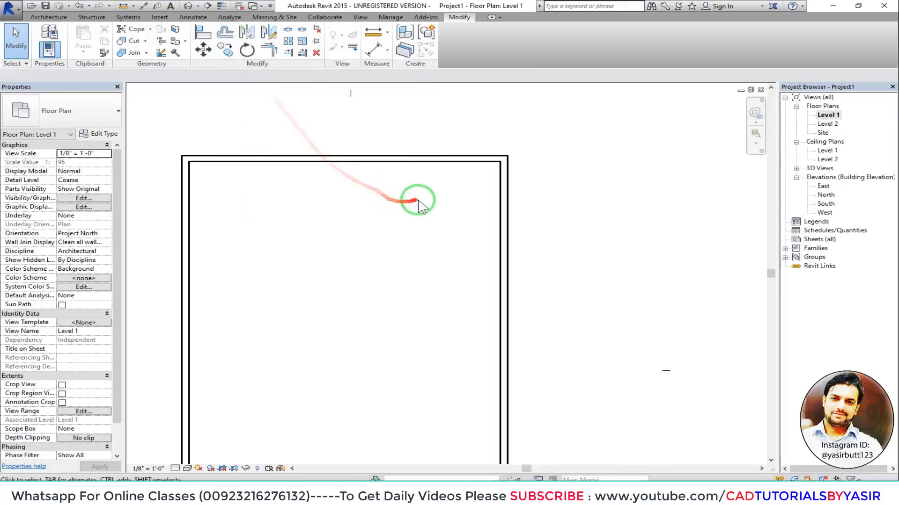
mouse_move(411, 200)
middle_down()
mouse_move(341, 173)
mouse_move(327, 192)
middle_up()
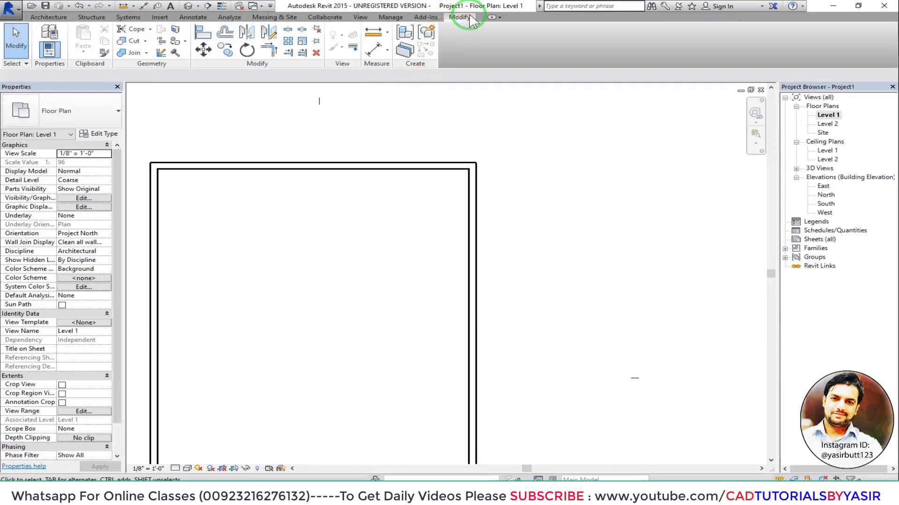
Step: Offset a copy of the right wall 15' inward in Graphical mode to split the room
click(225, 34)
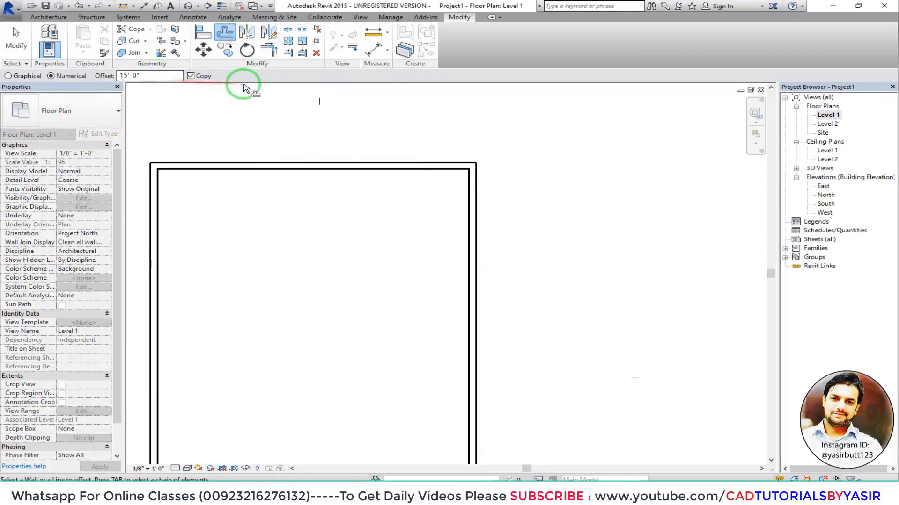
click(19, 77)
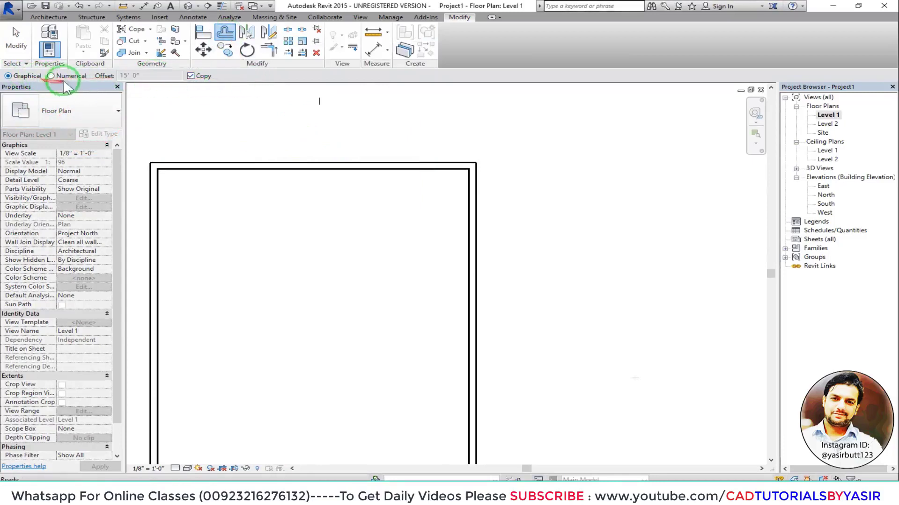
click(51, 76)
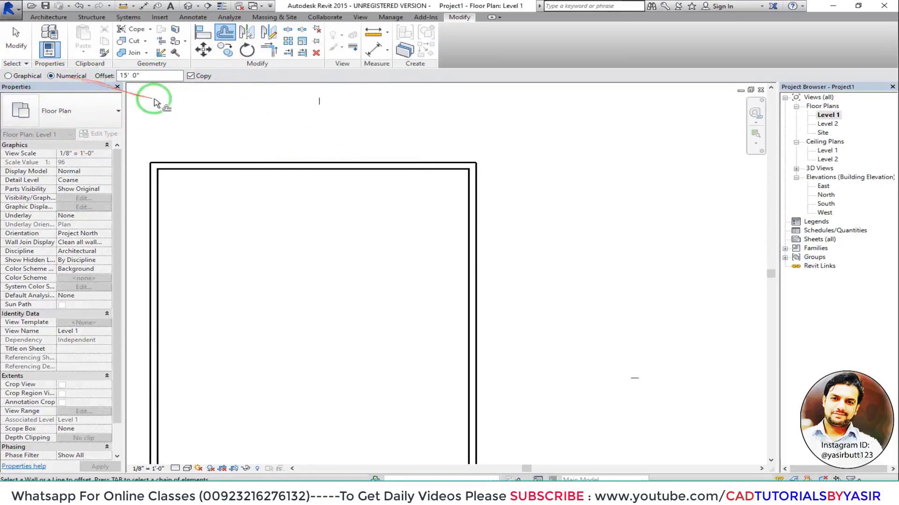
click(35, 78)
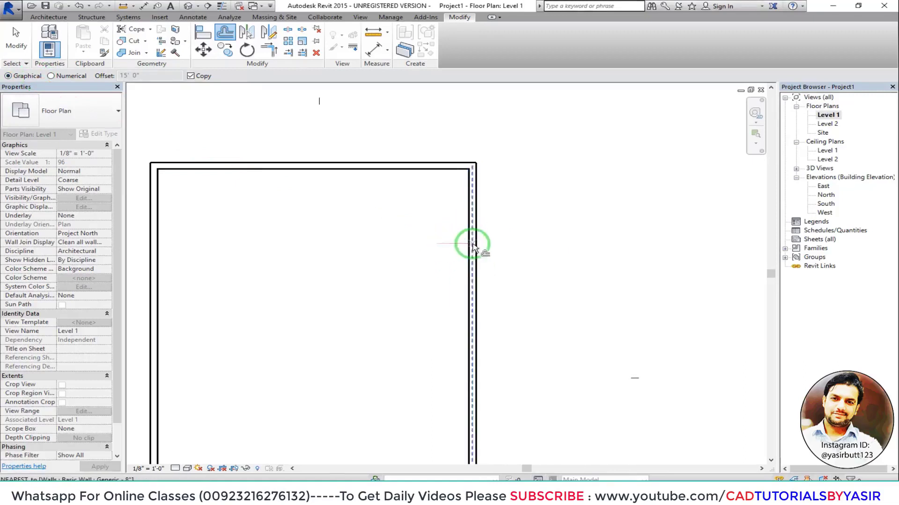
click(467, 244)
text(15)
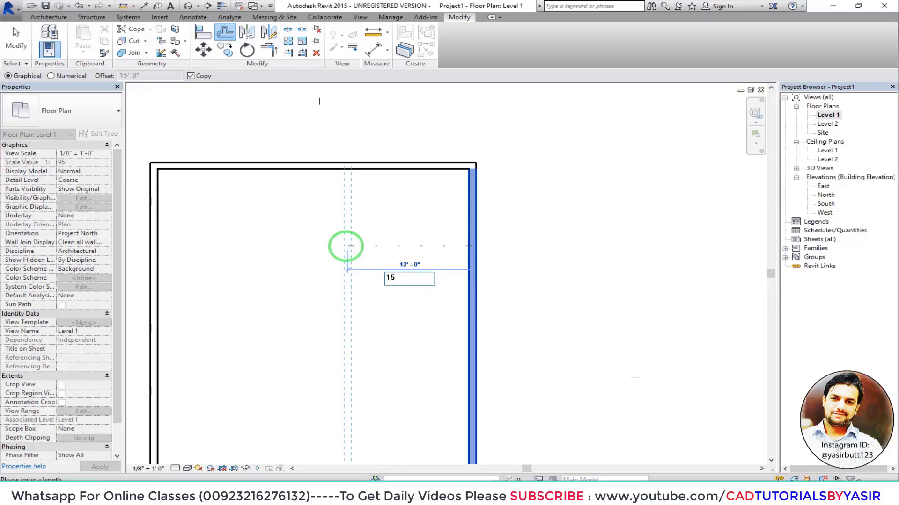
key(Return)
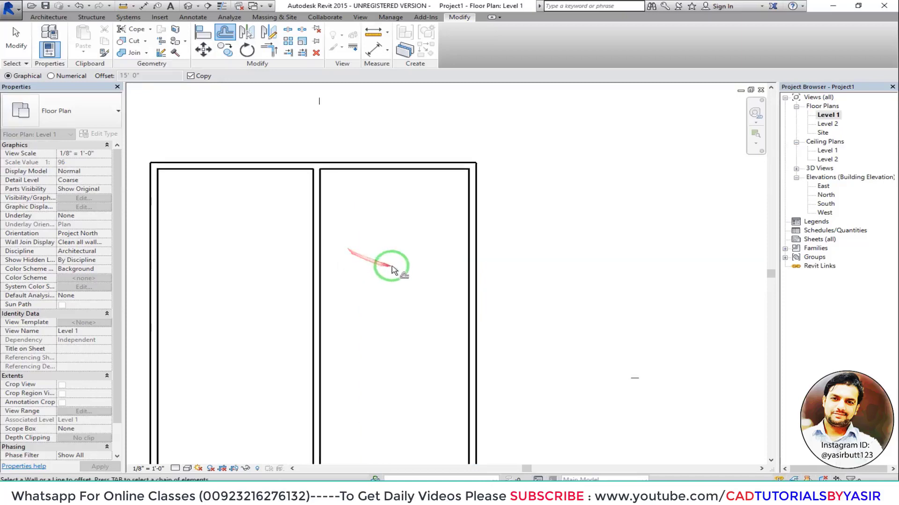
key(Escape)
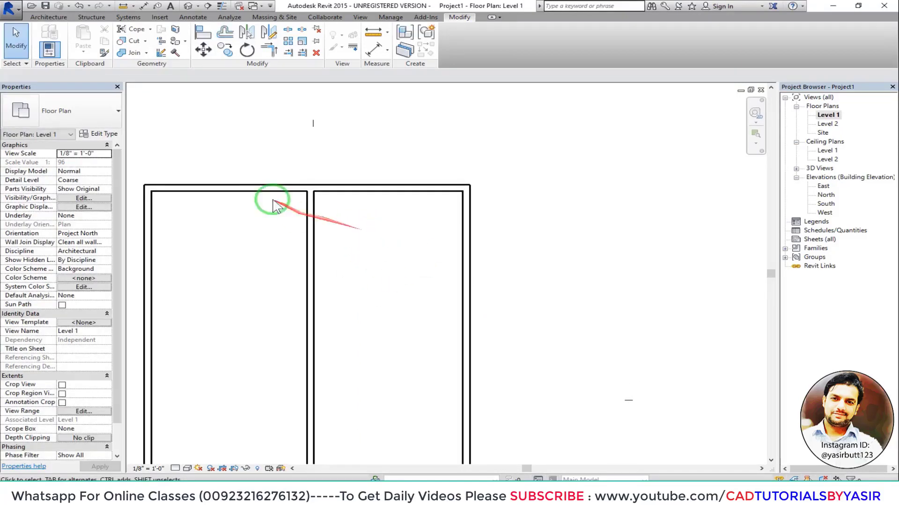
Step: Place a 14'-4" linear dimension above the top wall, from the interior wall to the right wall
click(193, 17)
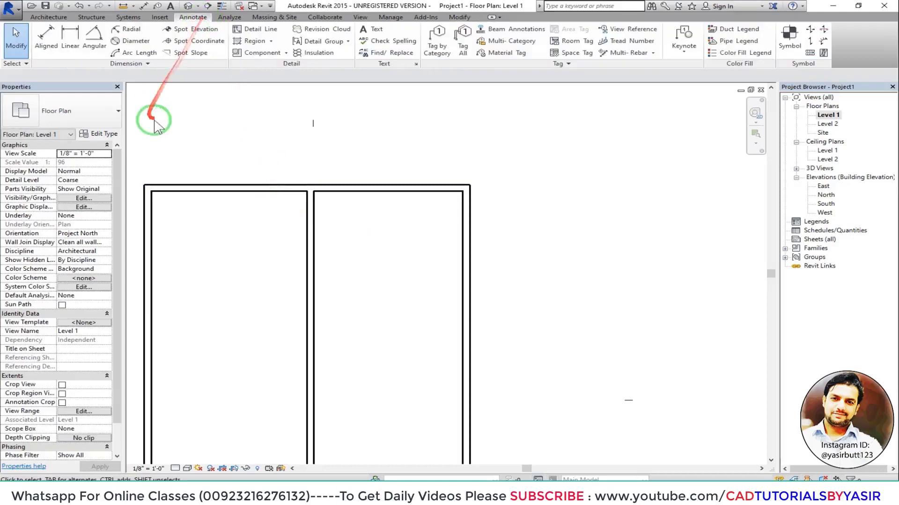
click(68, 40)
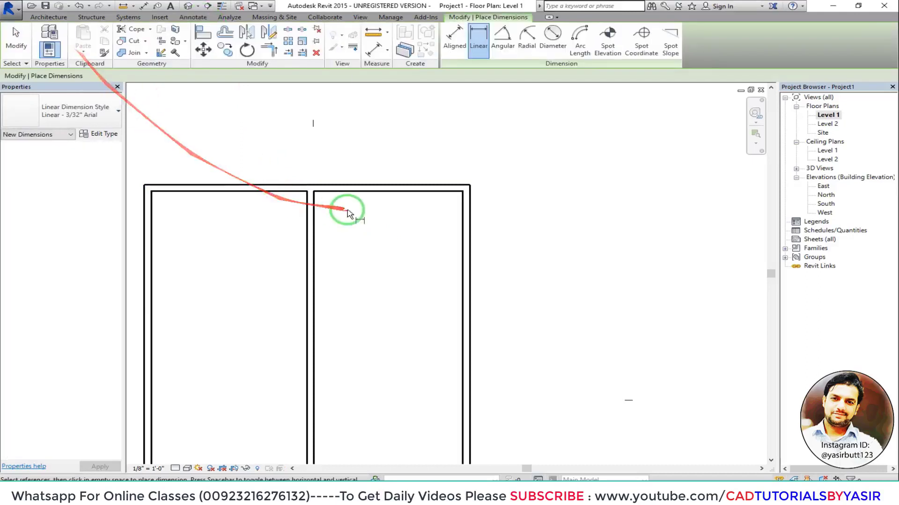
click(311, 191)
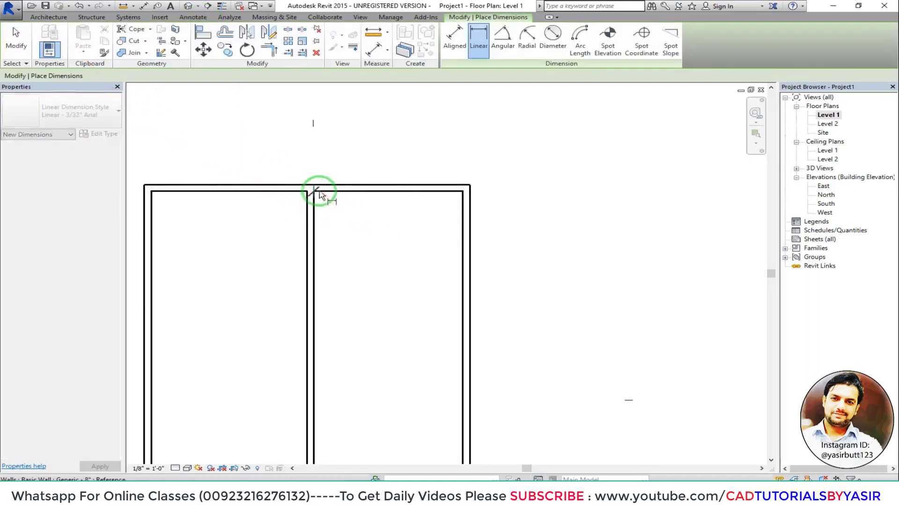
click(462, 194)
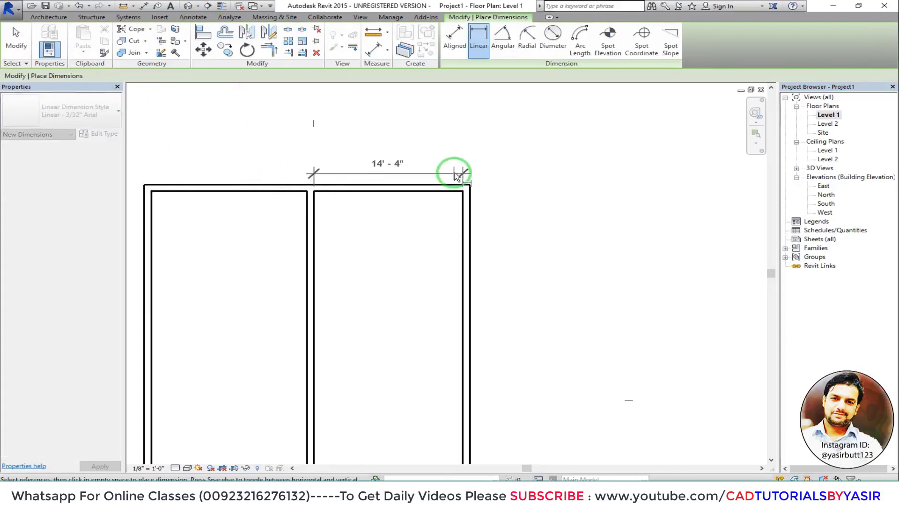
click(457, 173)
scroll(388, 160, up, 2)
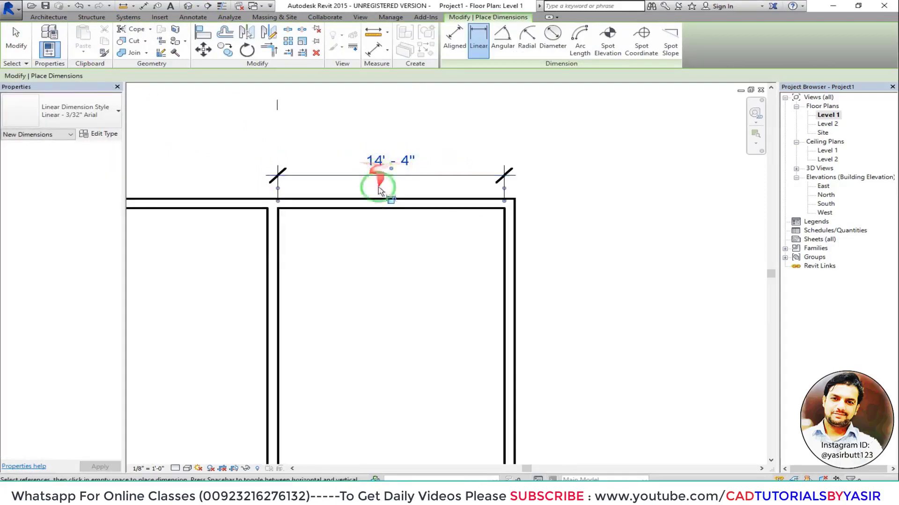
scroll(470, 217, up, 2)
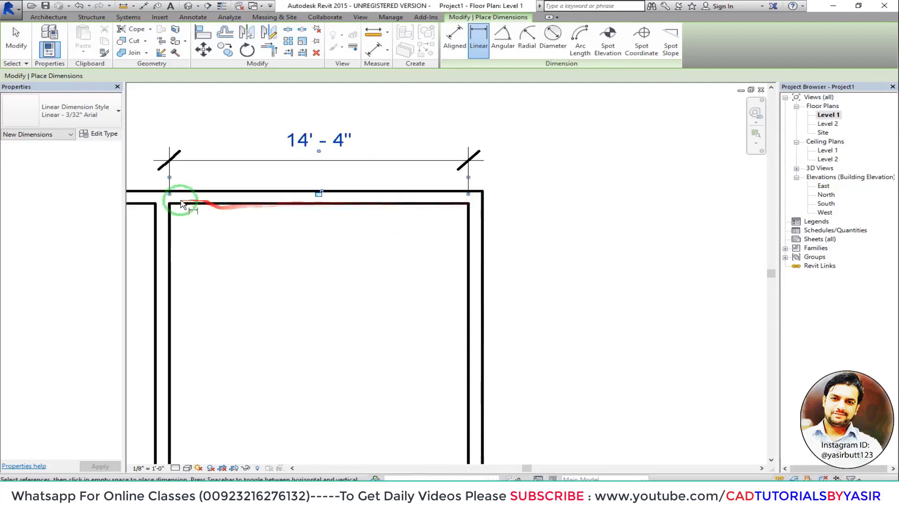
middle_drag(311, 235, 367, 231)
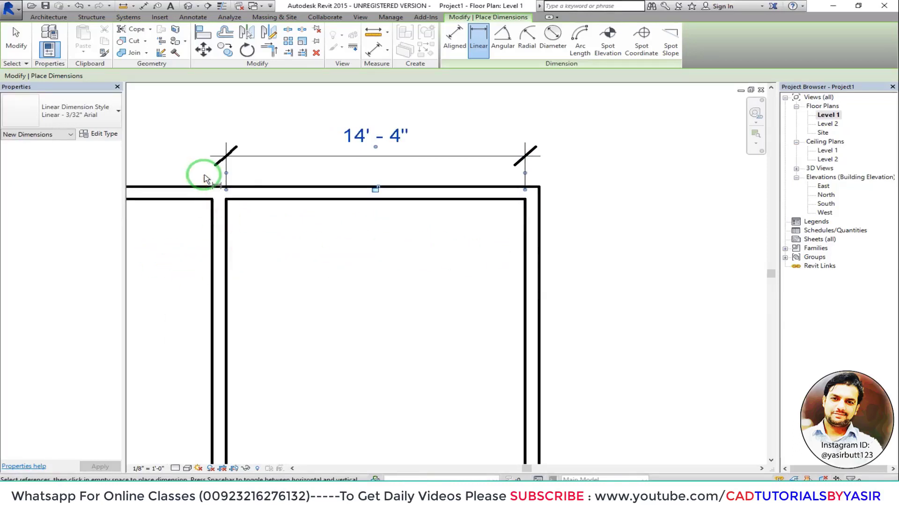
key(Escape)
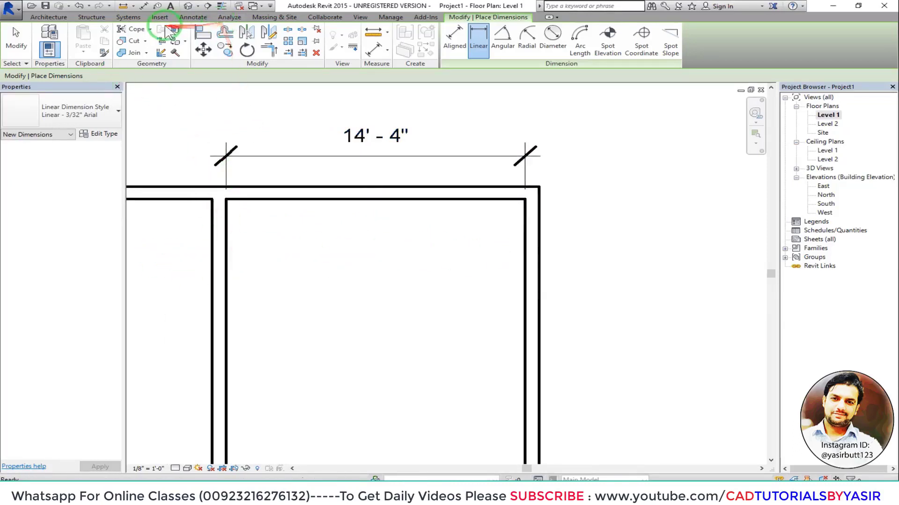
key(Escape)
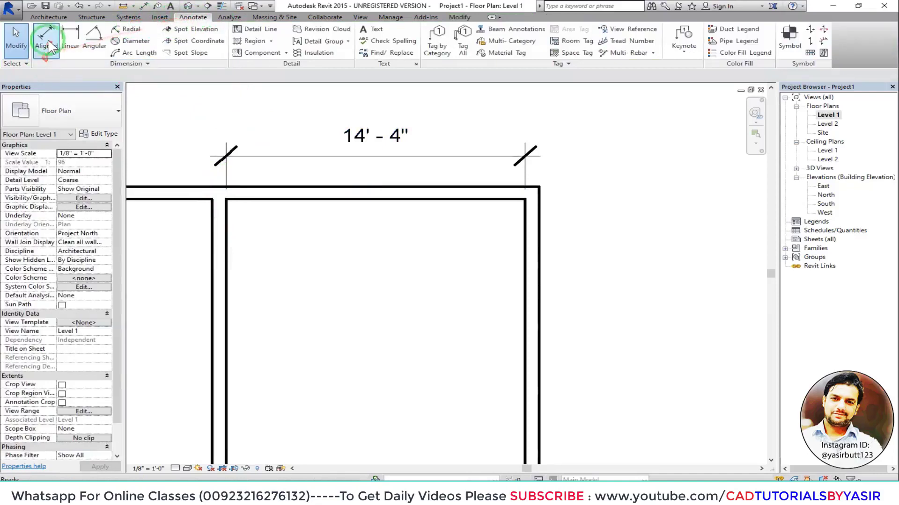
click(48, 46)
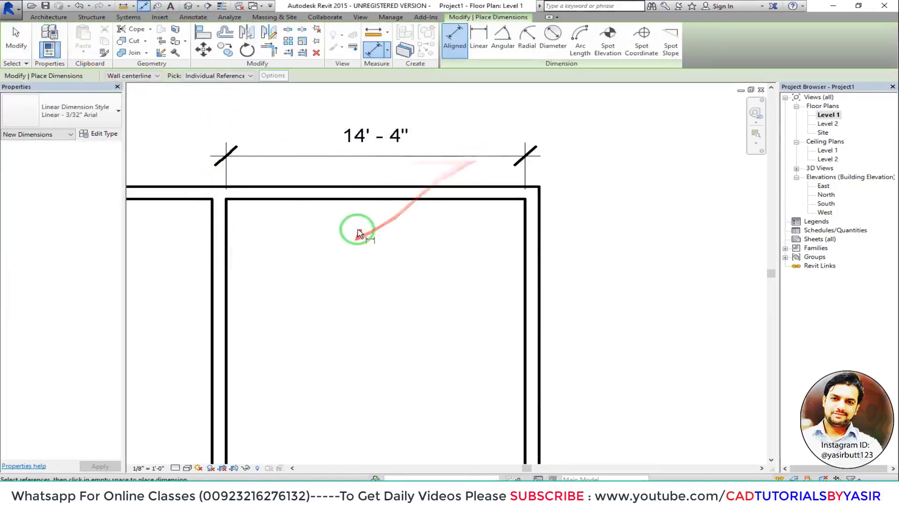
click(217, 222)
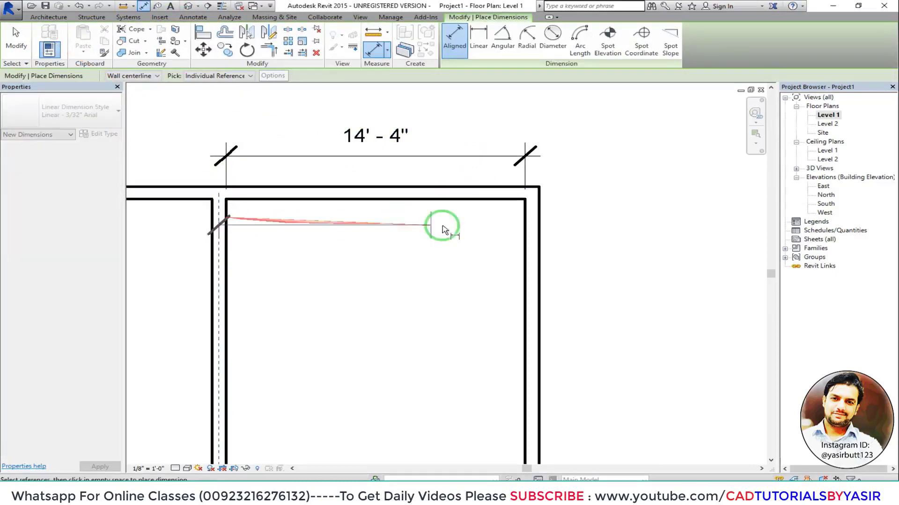
click(529, 225)
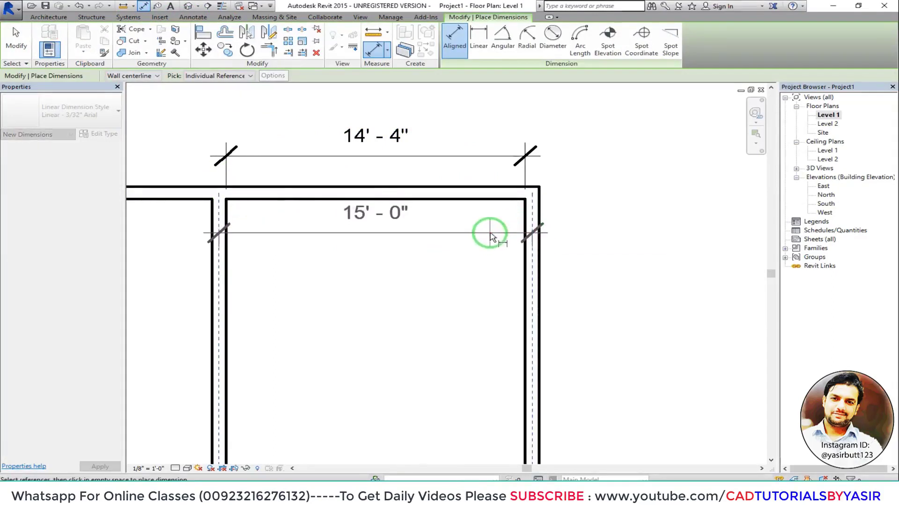
click(490, 238)
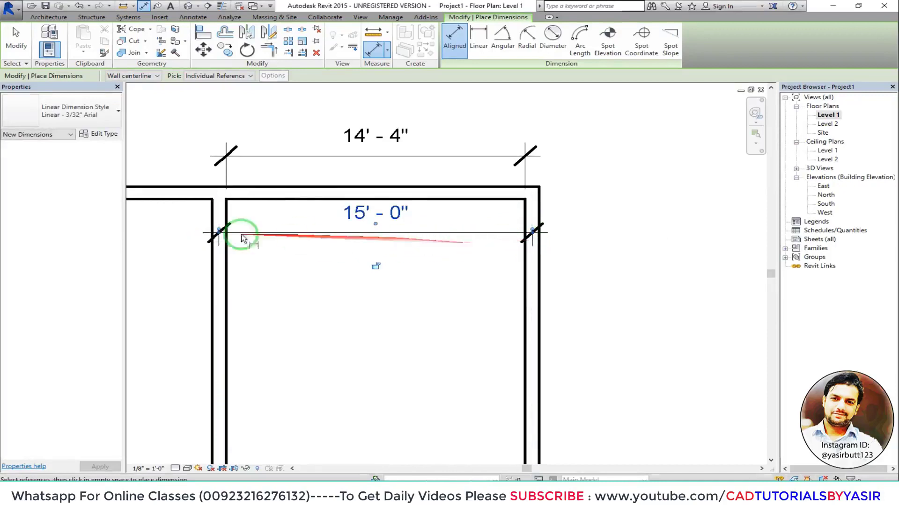
click(400, 216)
key(Escape)
click(383, 233)
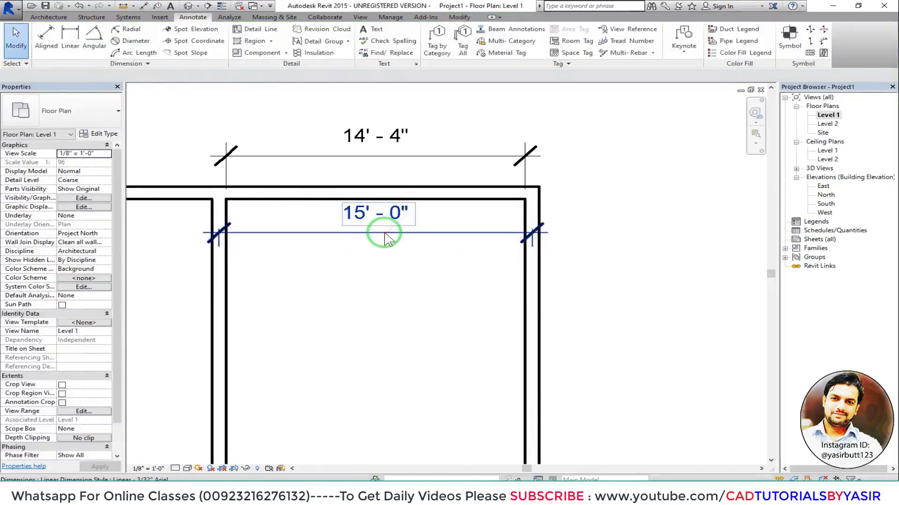
key(Delete)
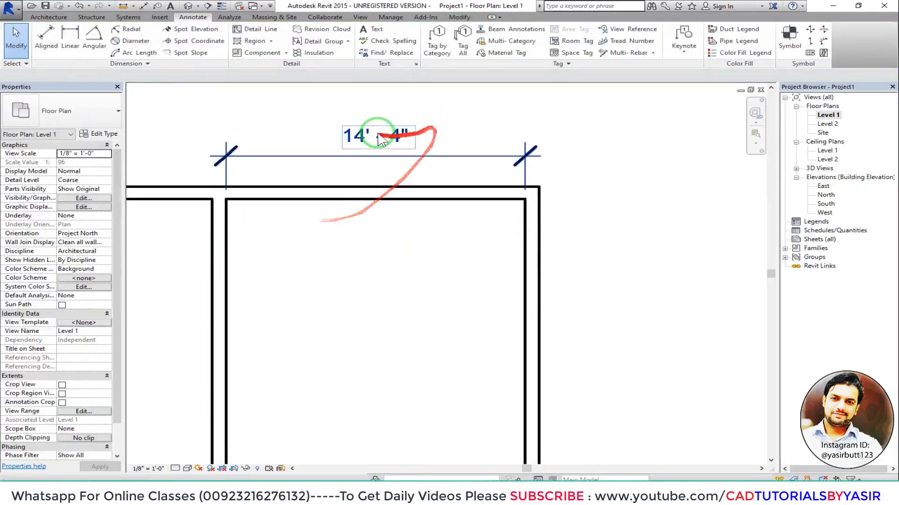
Step: Move the interior wall by changing its 14'-4" spacing to 15'-0"
click(340, 201)
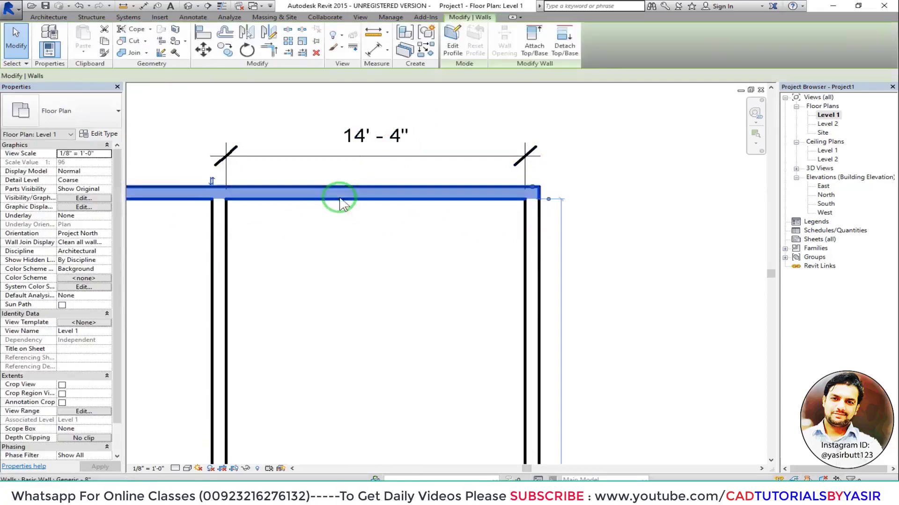
scroll(291, 261, down, 3)
middle_drag(333, 249, 300, 205)
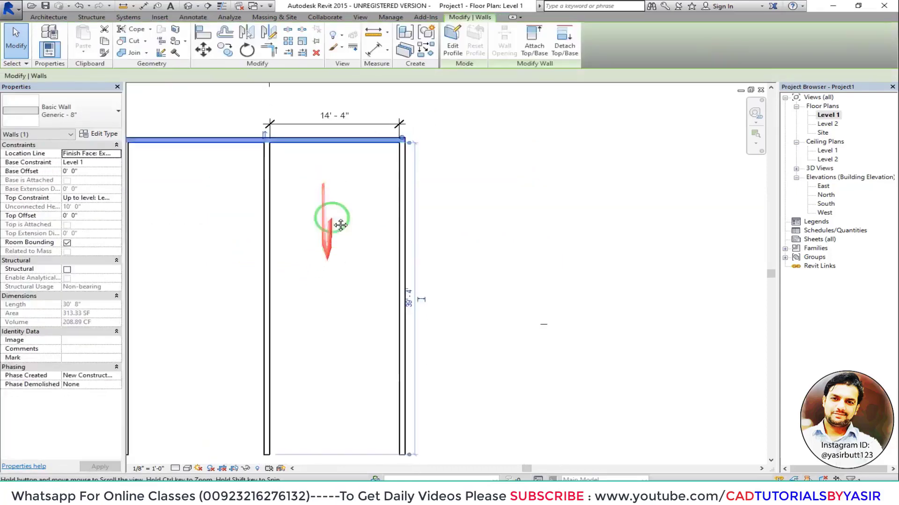
click(300, 206)
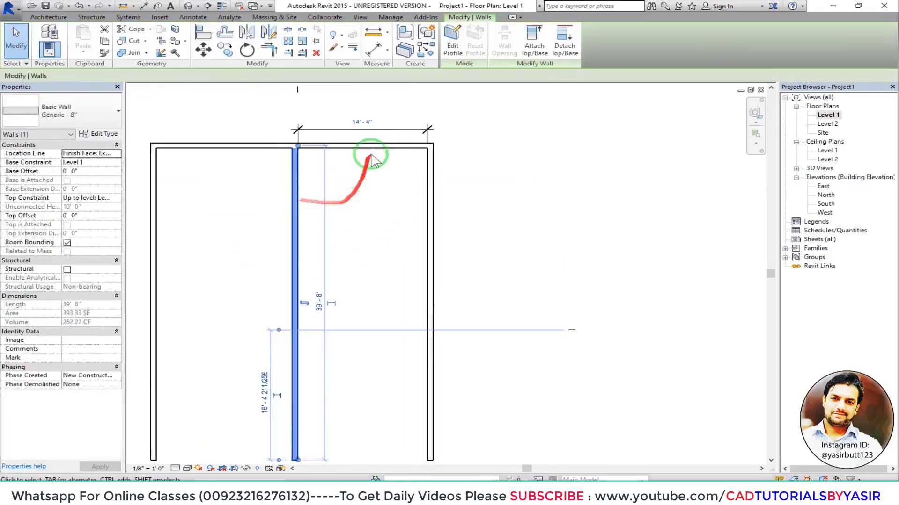
scroll(361, 182, up, 4)
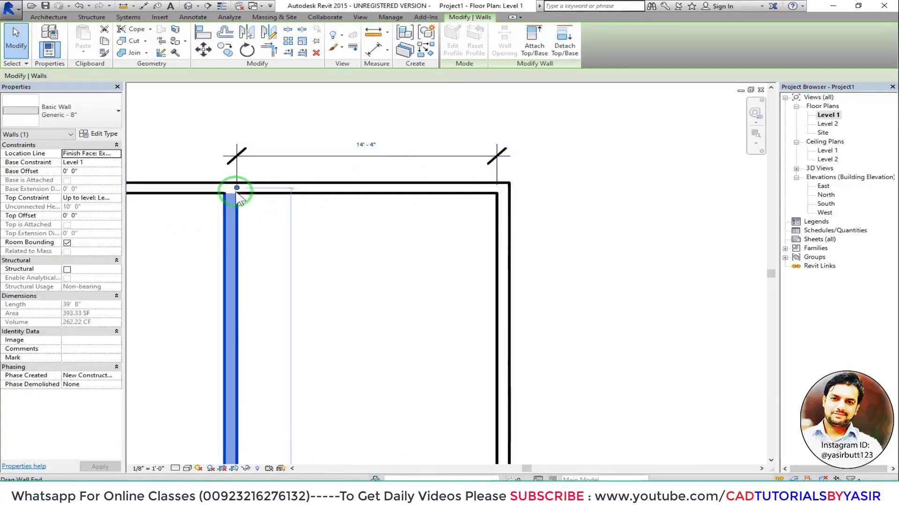
click(365, 145)
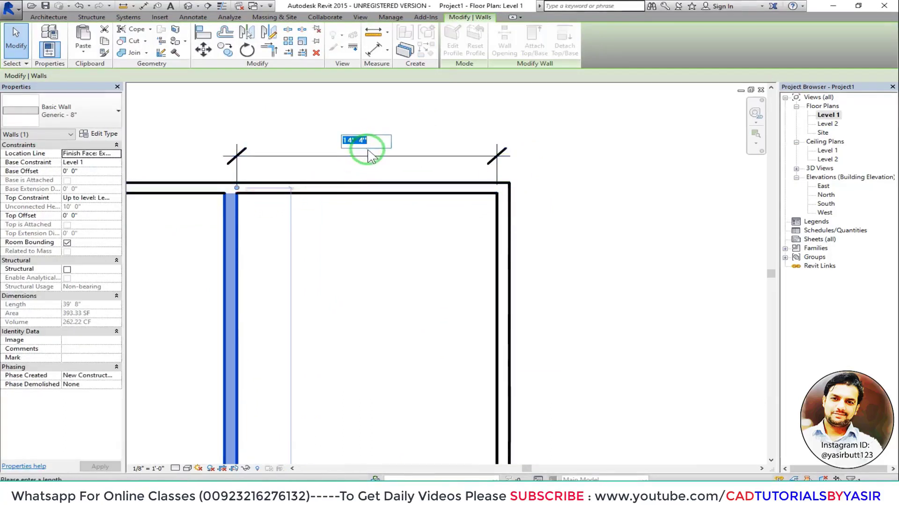
key(Return)
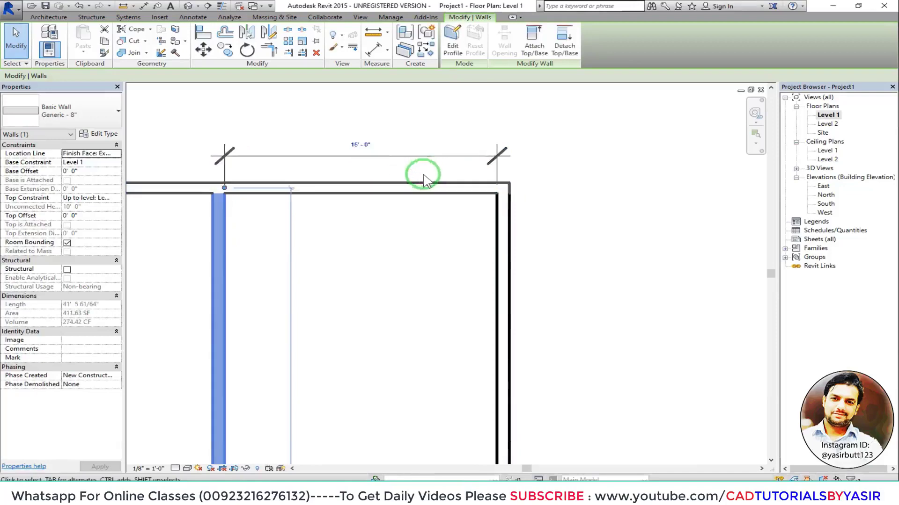
Step: Delete the 15'-0" dimension above the top wall
click(393, 231)
scroll(374, 231, down, 2)
scroll(328, 233, down, 1)
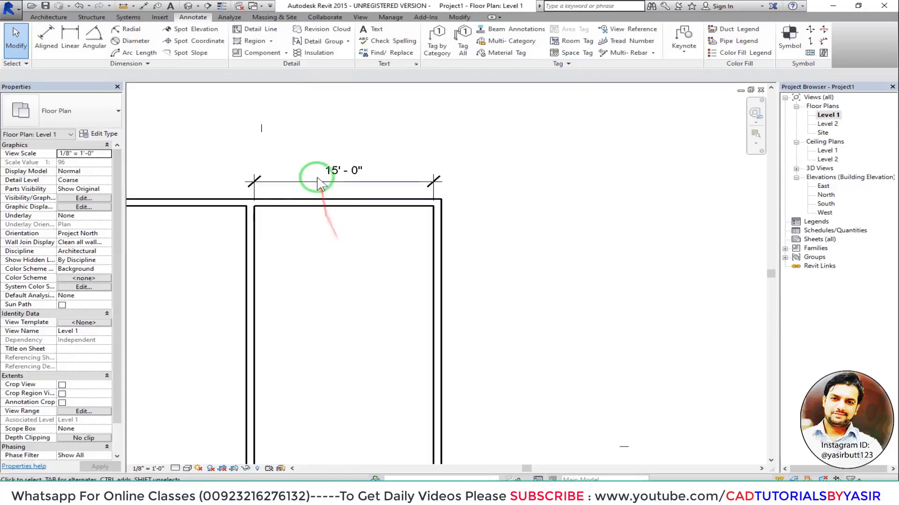
click(304, 181)
key(Delete)
middle_drag(316, 188, 331, 203)
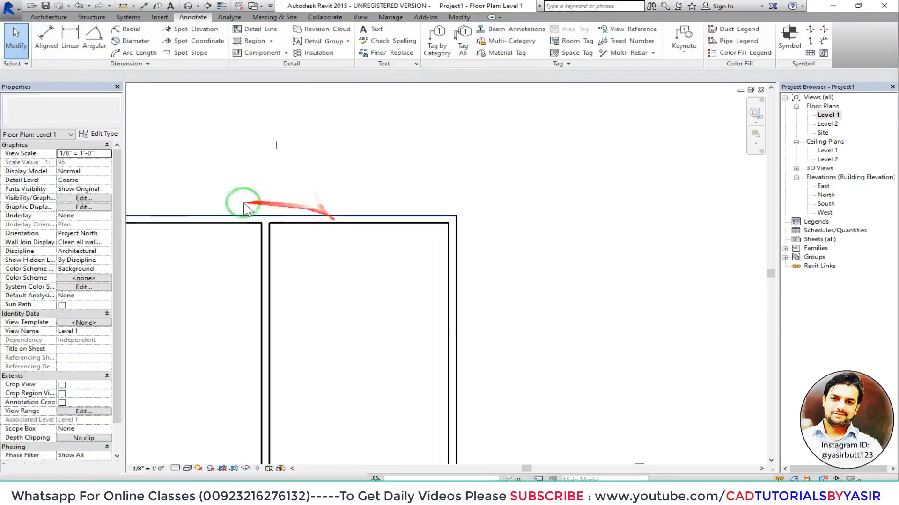
Step: Start the Wall tool with Location Line set to Finish Face: Exterior
click(47, 17)
click(45, 40)
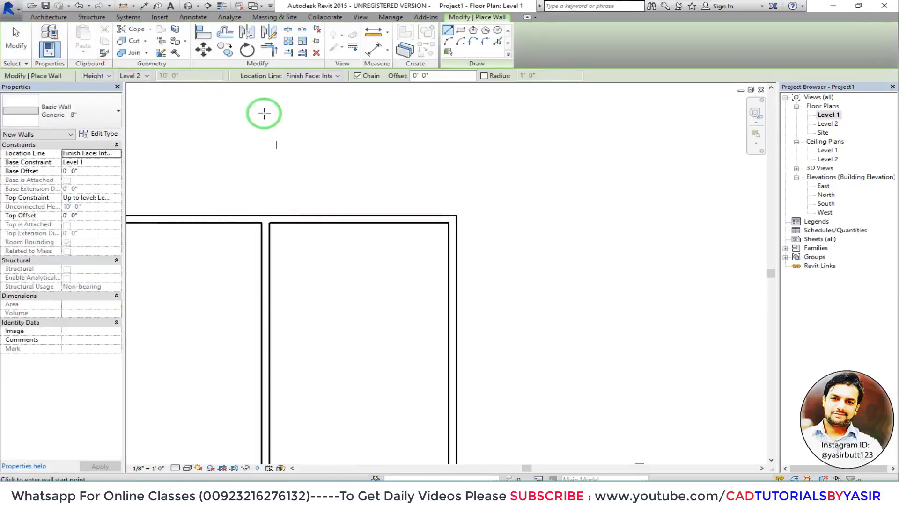
click(318, 76)
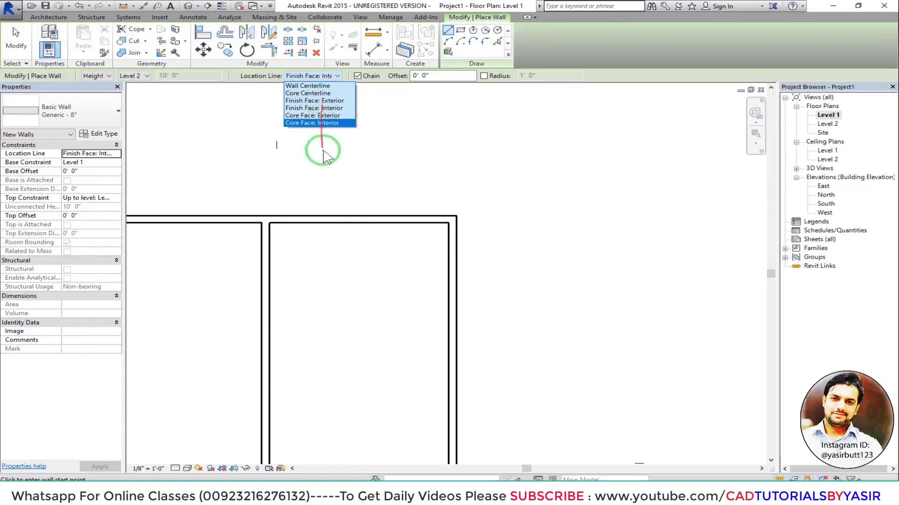
click(323, 100)
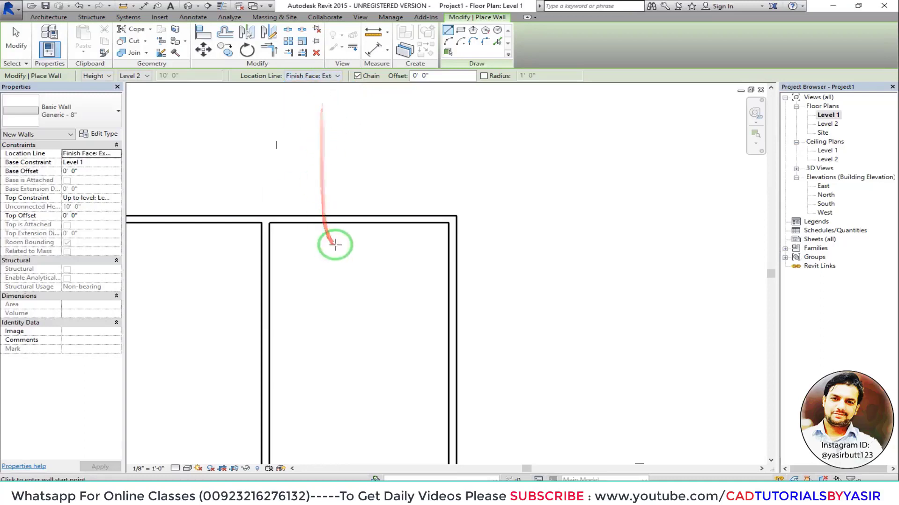
mouse_move(344, 249)
middle_down()
mouse_move(367, 239)
mouse_move(279, 223)
mouse_move(311, 216)
mouse_move(309, 154)
middle_up()
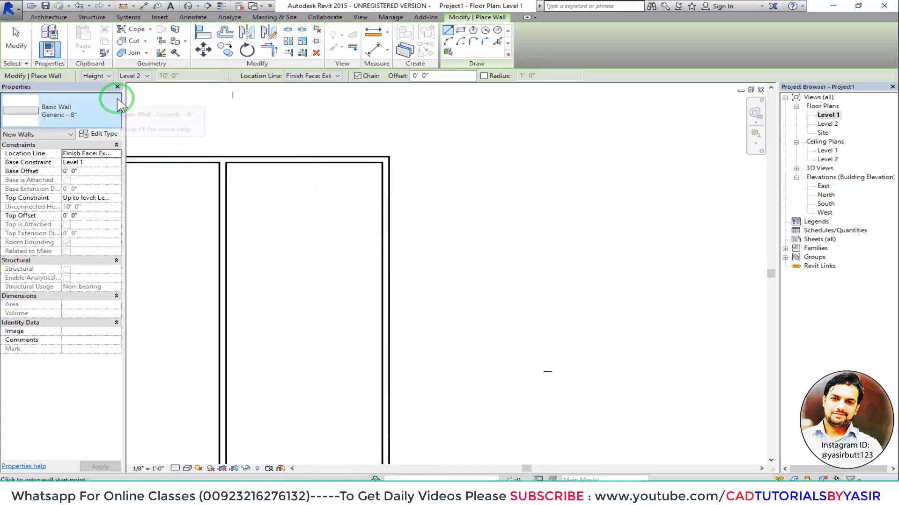
Step: Copy the top wall 15' 0" downward using a Numerical offset with Copy checked
click(225, 32)
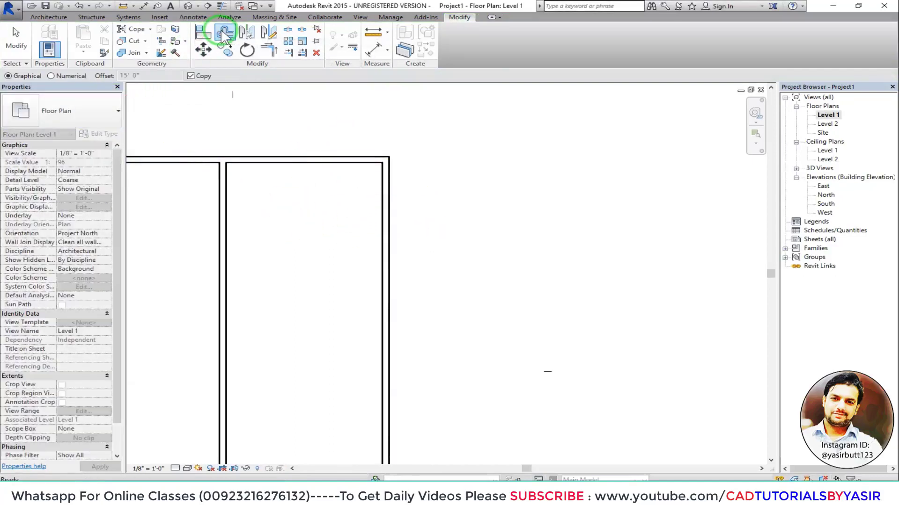
middle_drag(240, 206, 251, 210)
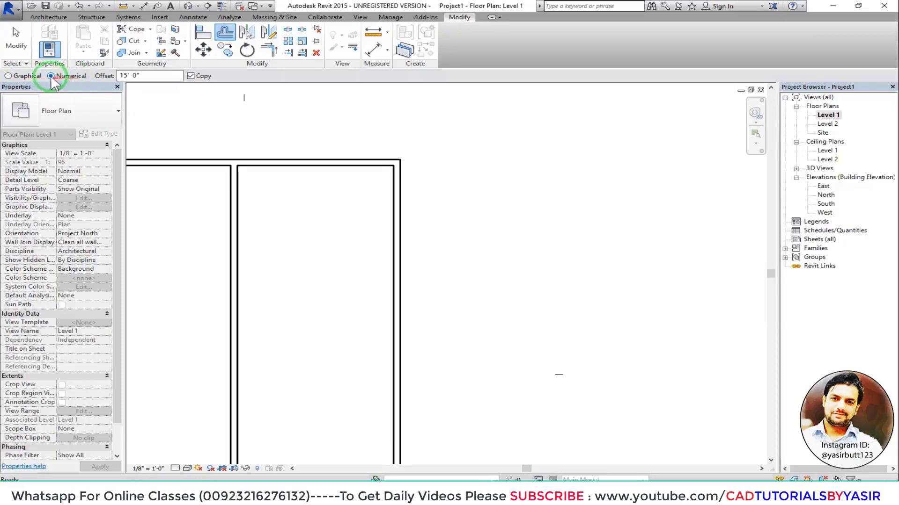
click(154, 79)
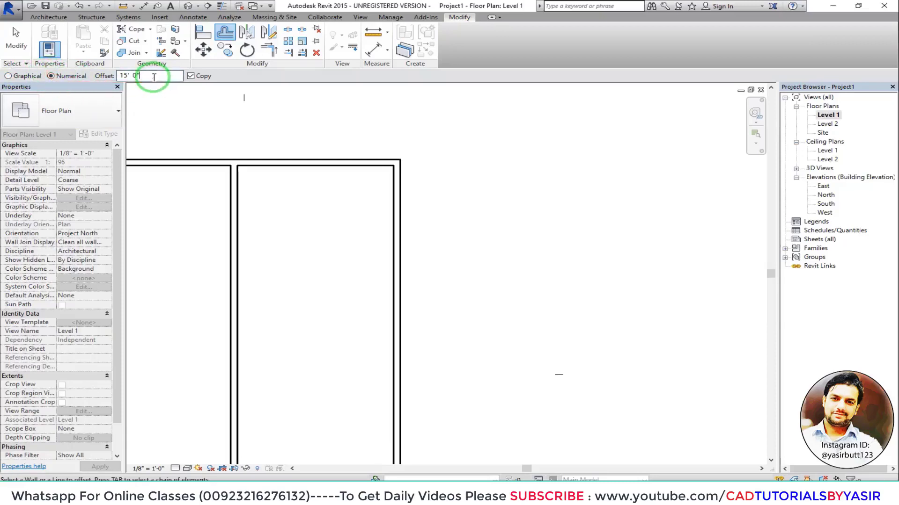
drag(120, 76, 142, 78)
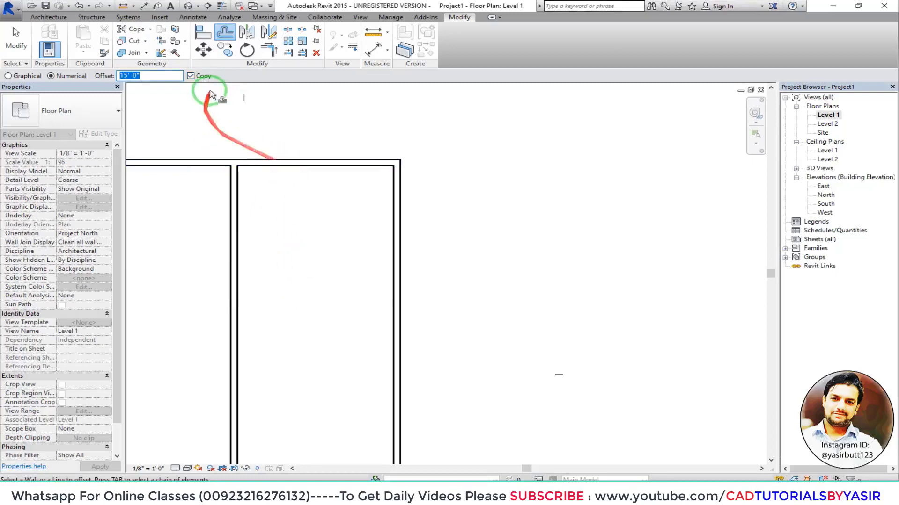
click(191, 75)
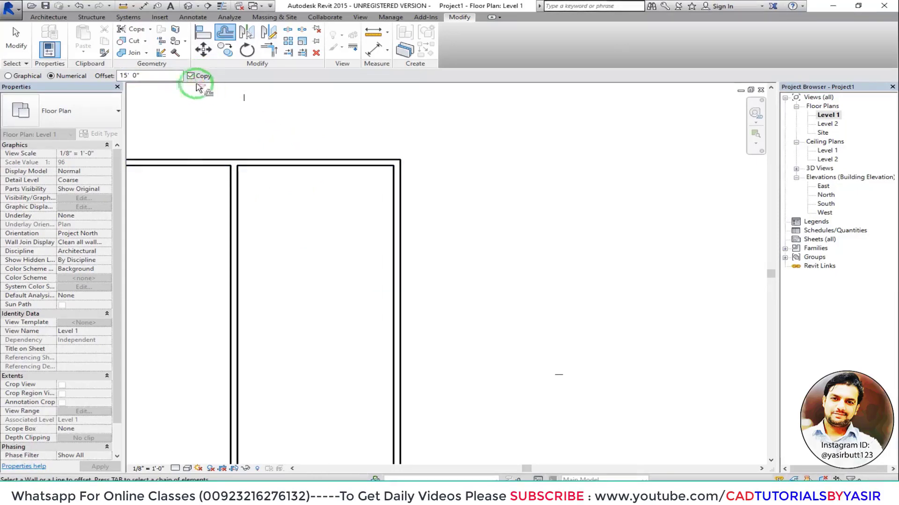
click(157, 75)
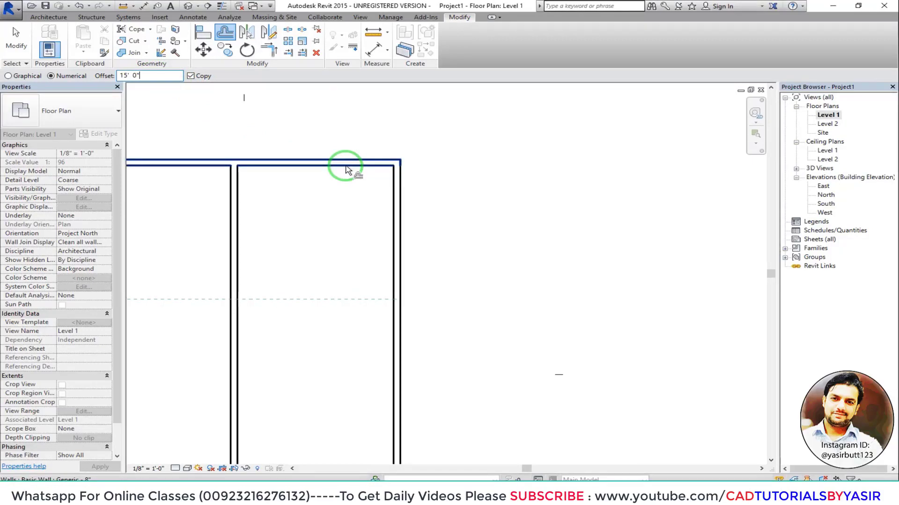
click(347, 170)
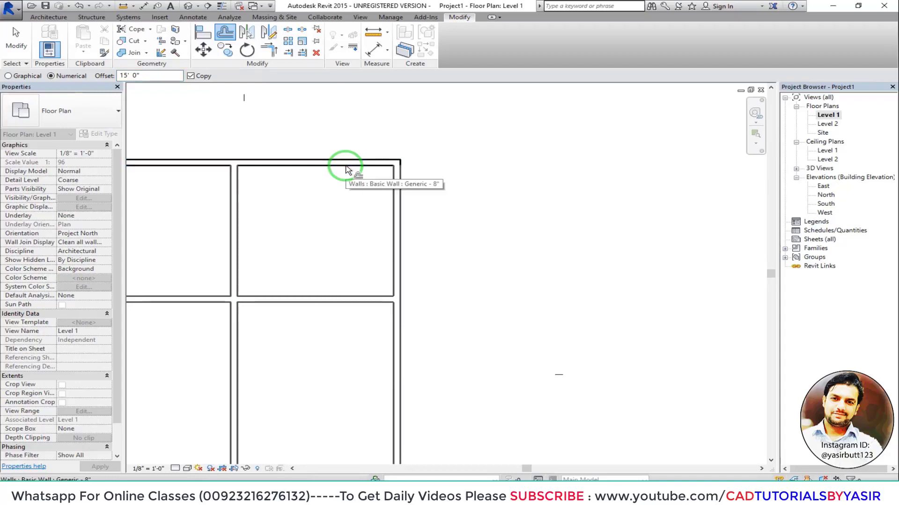
key(Escape)
key(Escape)
scroll(290, 264, down, 2)
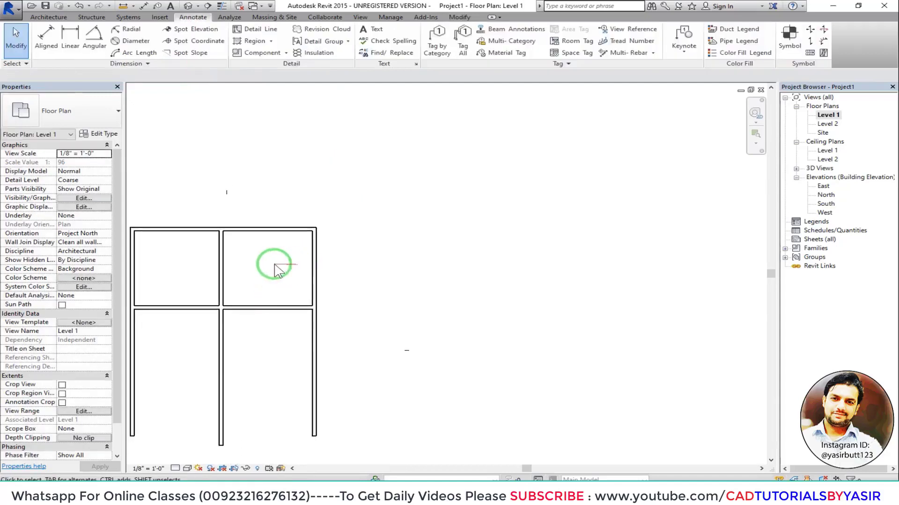
Step: Start Detail Line (DL) in empty space and draw the first 10' side
scroll(276, 266, up, 1)
scroll(297, 221, down, 1)
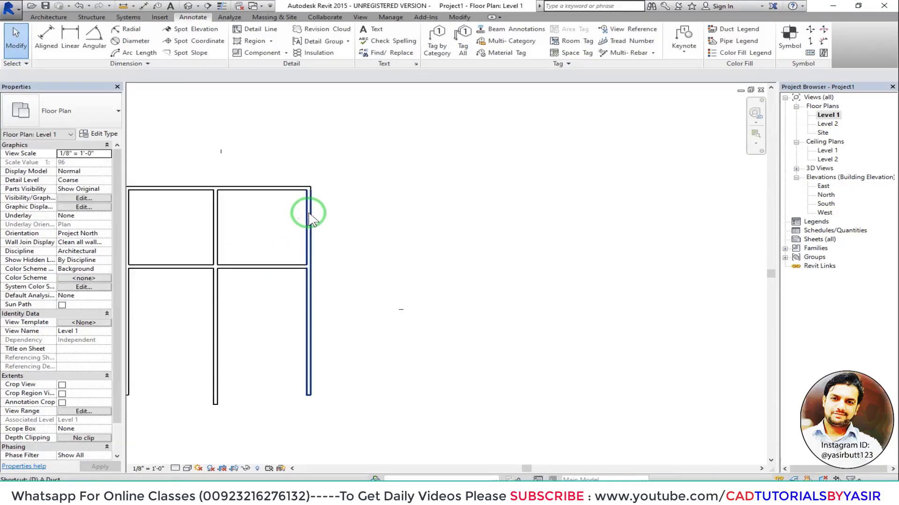
key(d)
key(l)
middle_drag(331, 195, 287, 224)
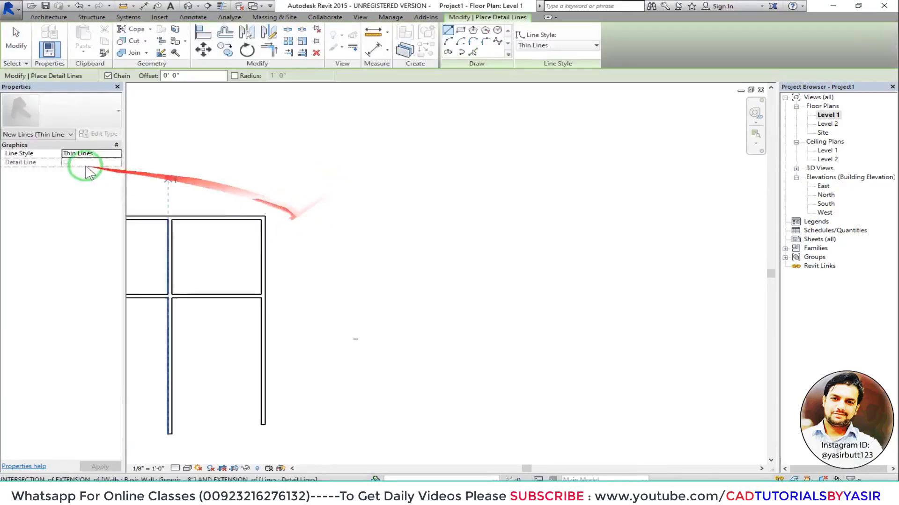
middle_drag(333, 195, 287, 209)
click(288, 160)
text(10)
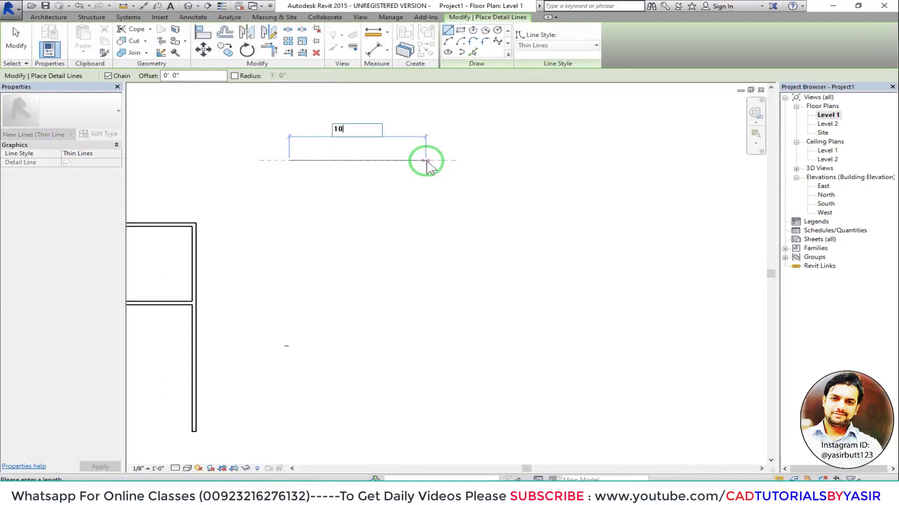
key(Return)
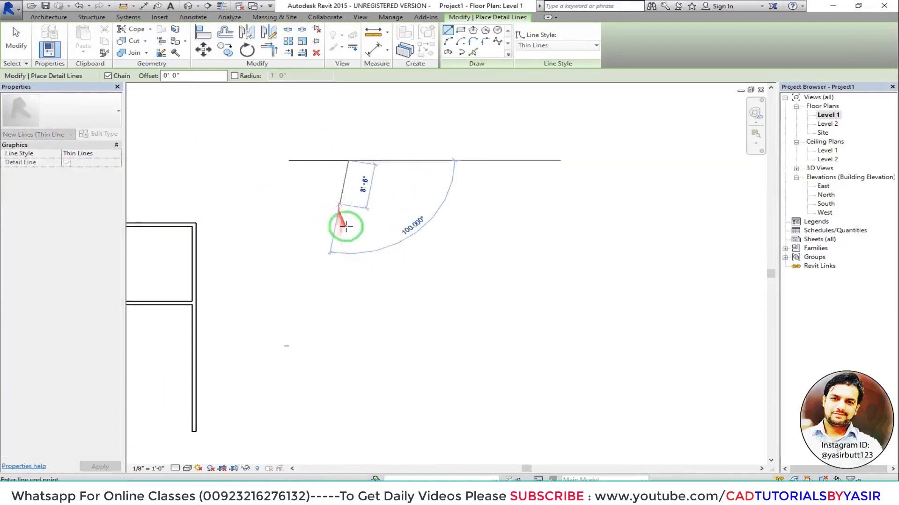
Step: Draw the remaining three 10' sides to close the detail-line square
text(10)
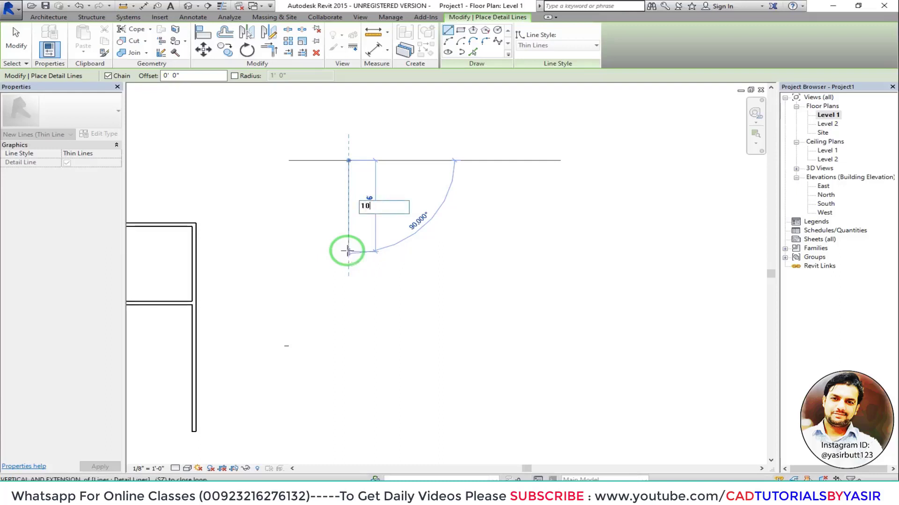
key(Return)
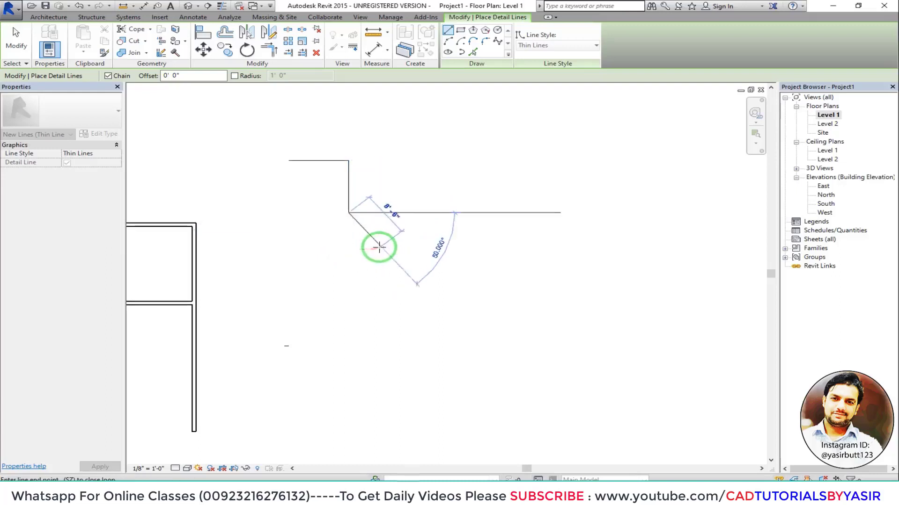
scroll(347, 235, up, 1)
scroll(346, 235, up, 1)
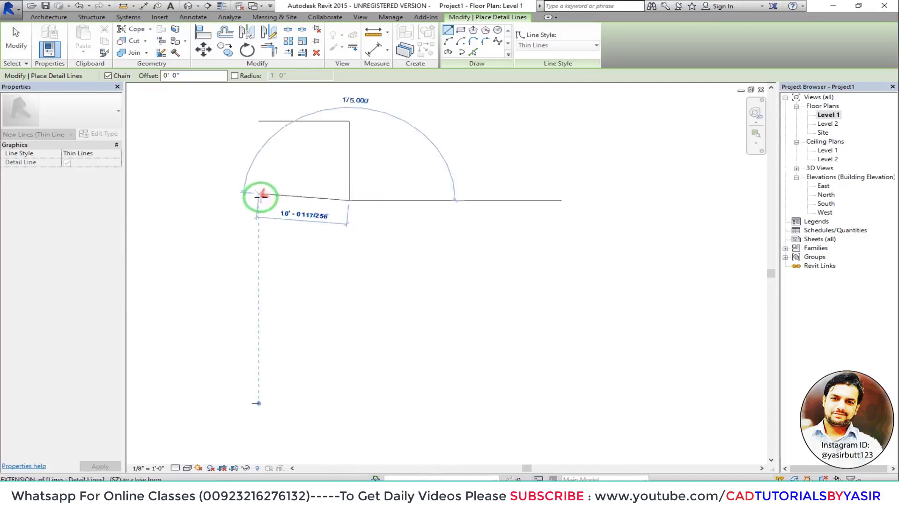
text(10)
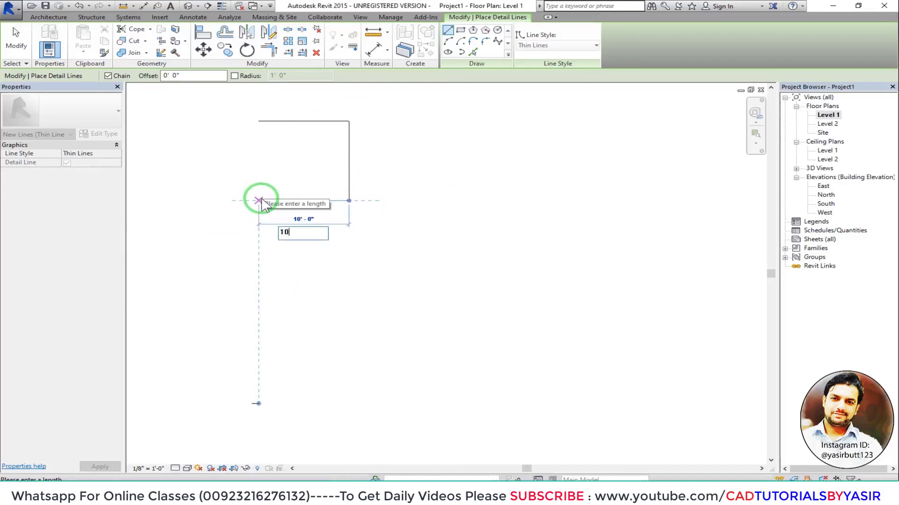
key(Return)
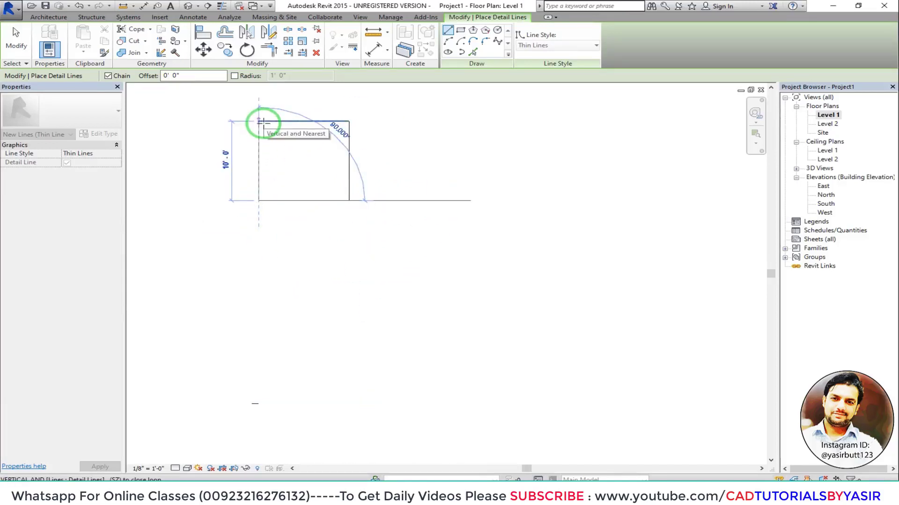
text(10)
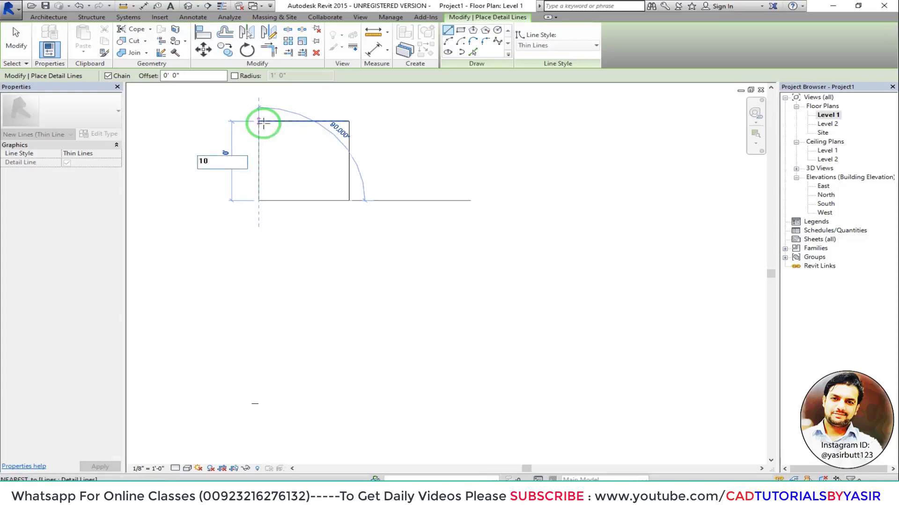
key(Return)
key(Escape)
key(Escape)
scroll(299, 161, up, 2)
scroll(322, 188, up, 2)
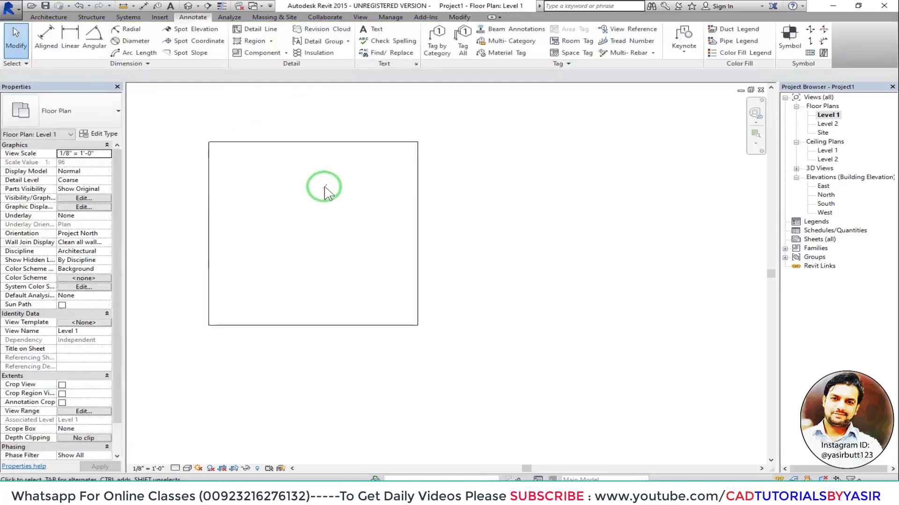
middle_drag(325, 192, 337, 216)
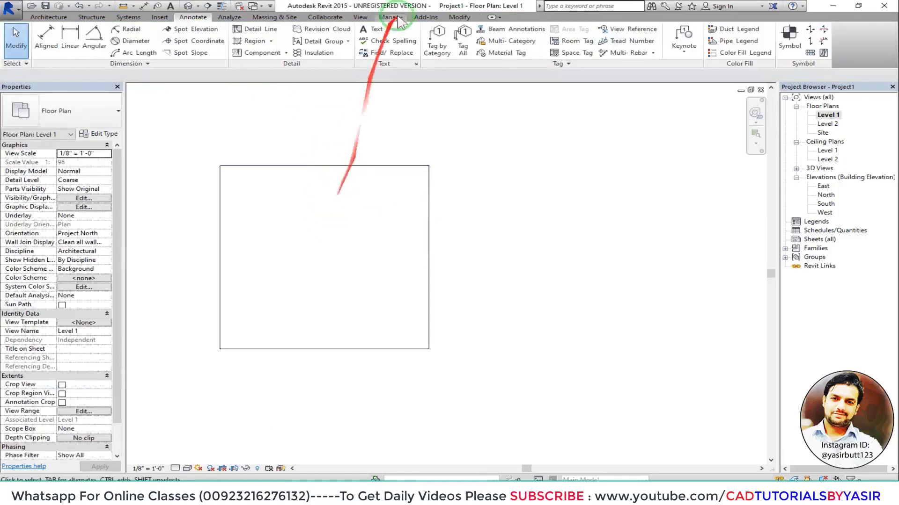
Step: Offset the square's right edge 5' graphically to add a dividing vertical line, leaving Offset in Numerical mode
click(459, 17)
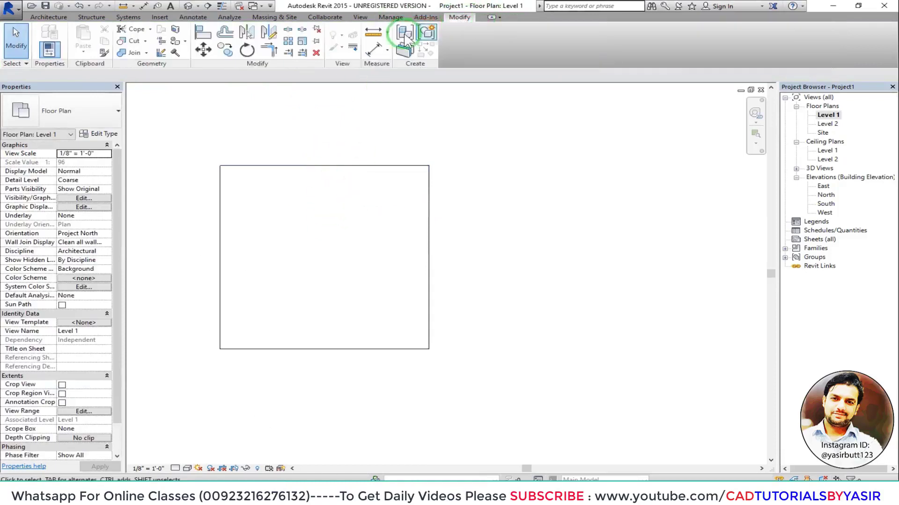
click(225, 32)
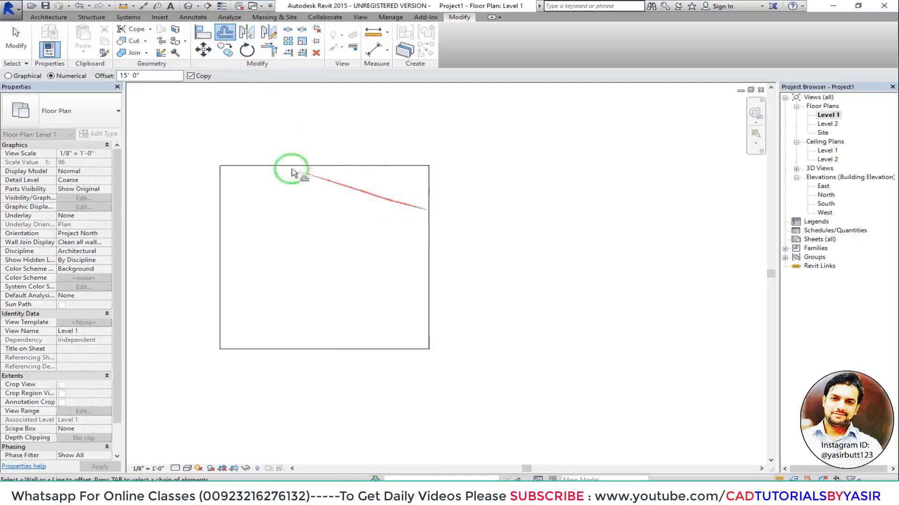
click(28, 76)
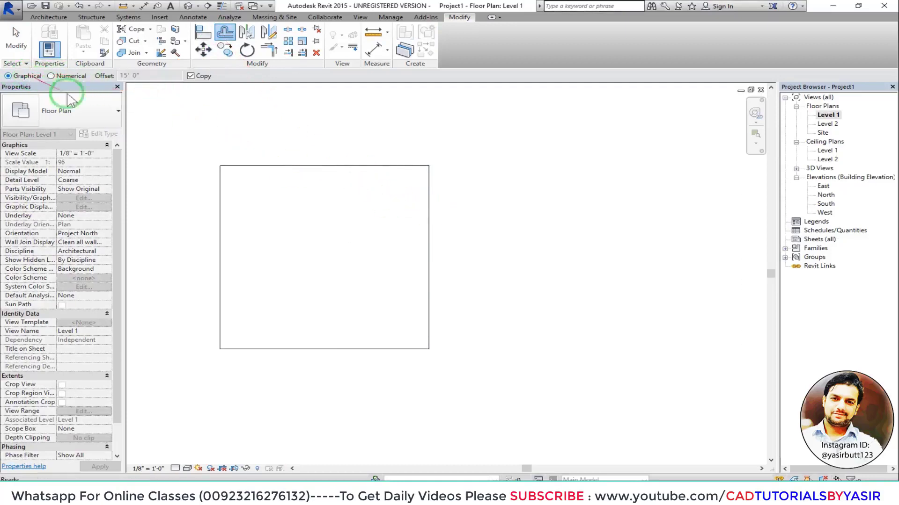
click(429, 204)
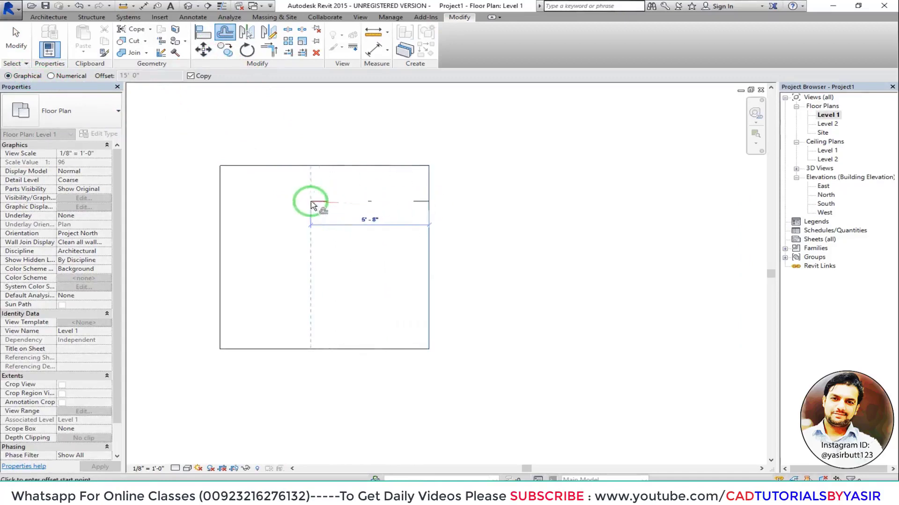
text(5)
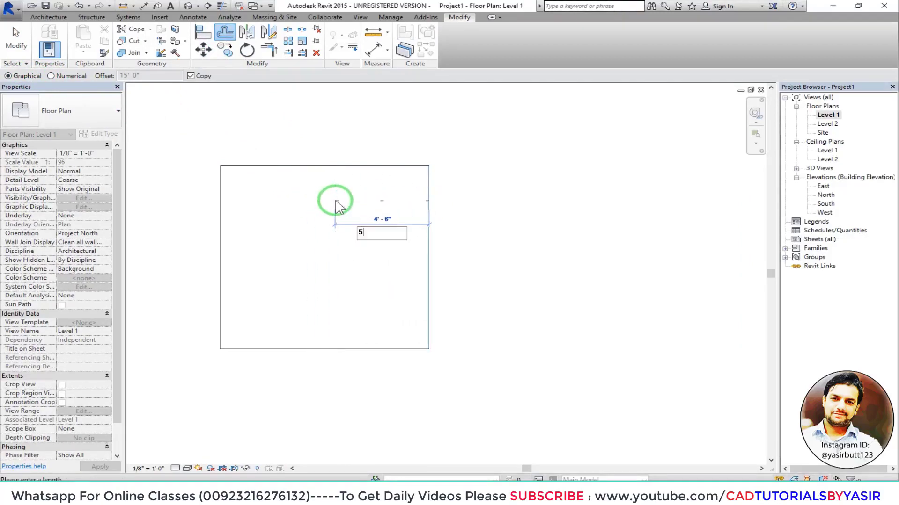
key(Return)
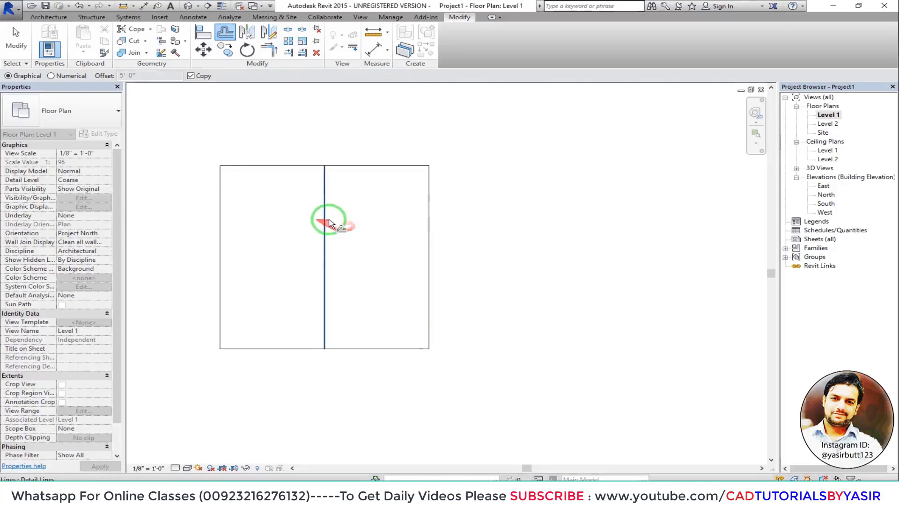
click(75, 77)
click(155, 77)
text(8)
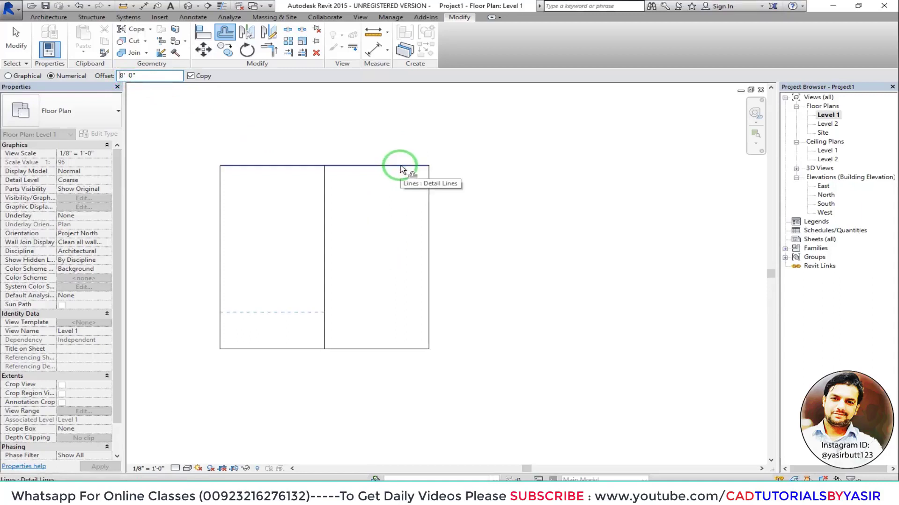
Step: Make two 8' offset line copies: one splitting the left half, one below the square
click(369, 168)
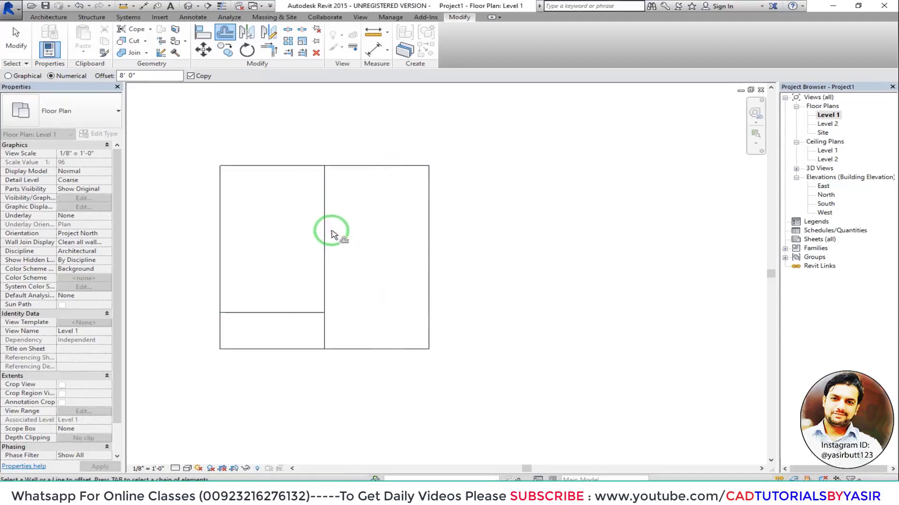
scroll(463, 241, down, 2)
scroll(447, 241, down, 1)
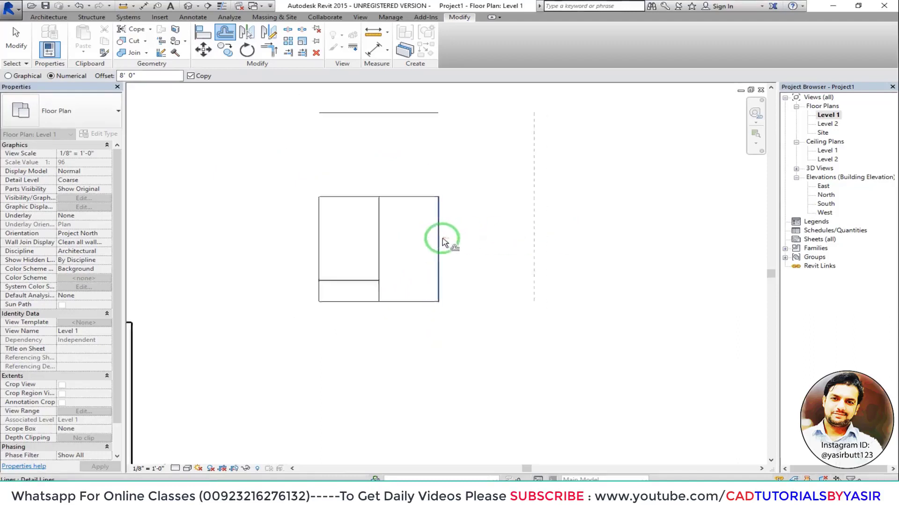
scroll(433, 242, down, 1)
middle_drag(420, 183, 363, 211)
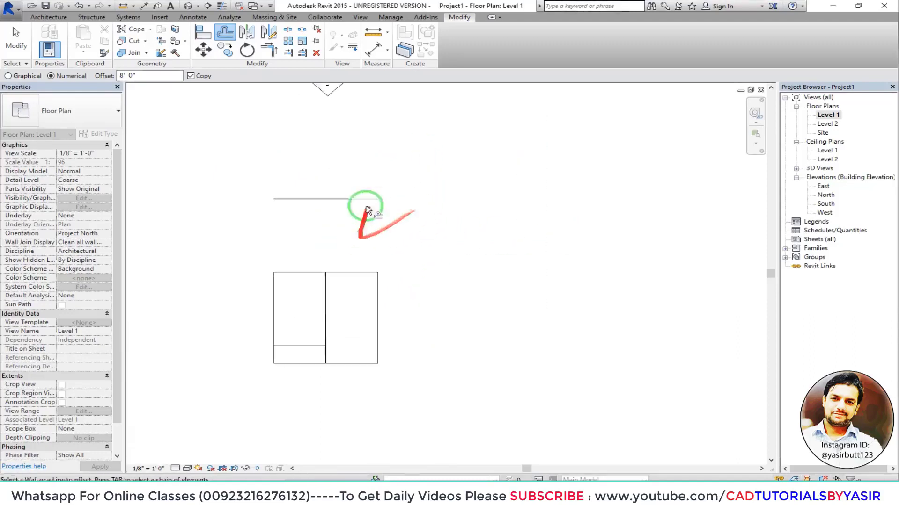
scroll(370, 225, down, 1)
middle_drag(339, 344, 344, 276)
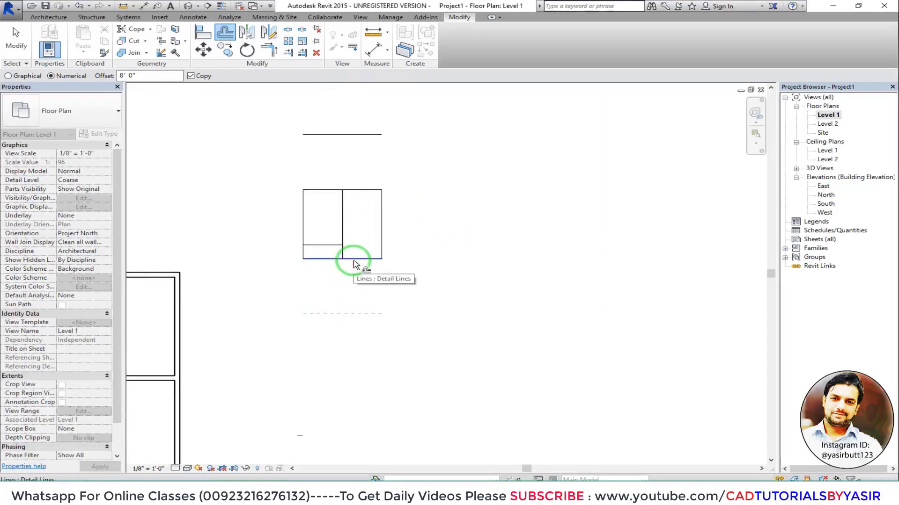
scroll(354, 264, up, 2)
click(356, 265)
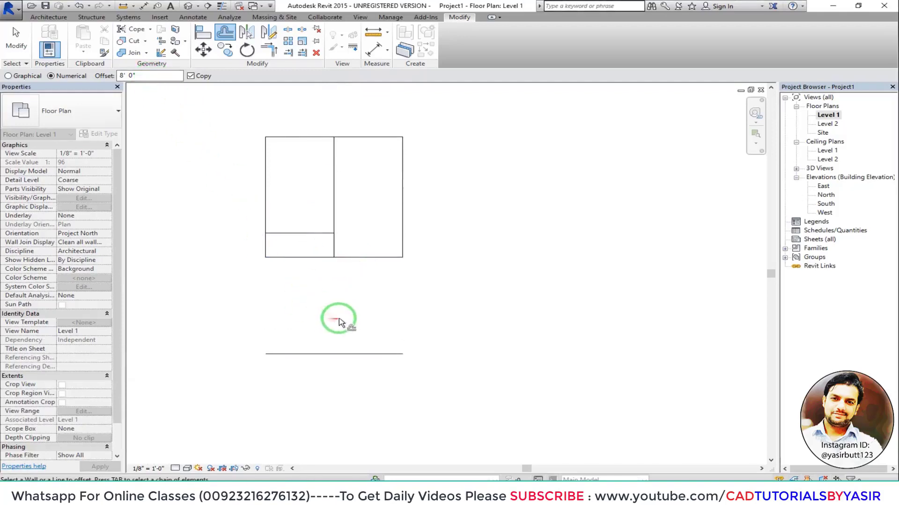
key(Escape)
Step: Dimension the 8'-0" gap below the square's bottom edge, then pan back to the walls
click(192, 17)
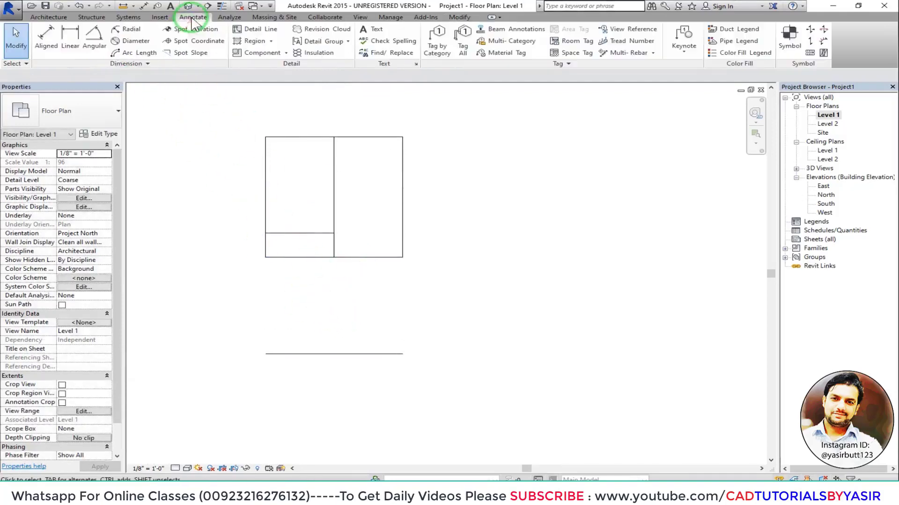
click(68, 36)
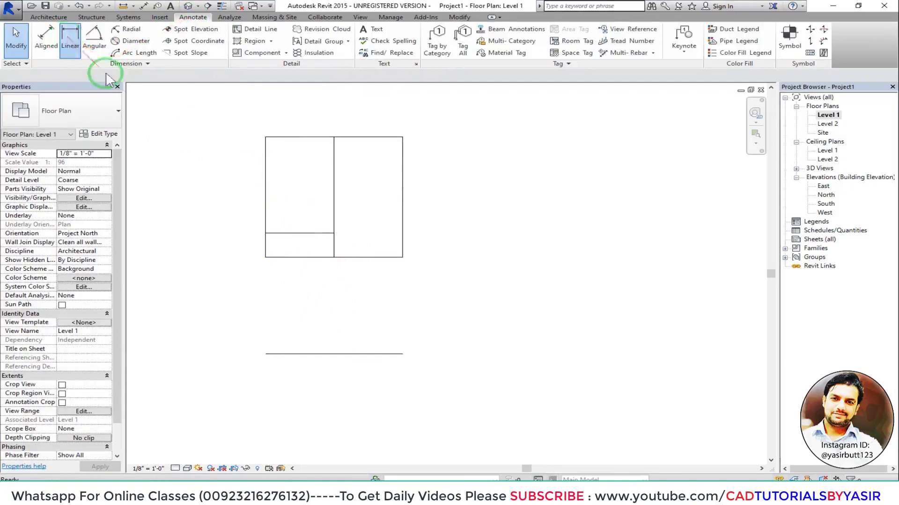
click(266, 257)
click(266, 354)
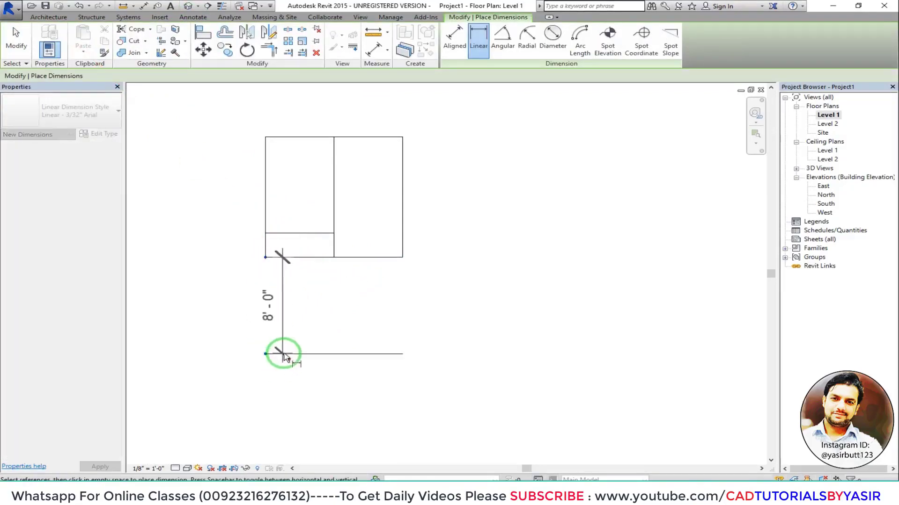
key(Escape)
key(Escape)
middle_drag(339, 387, 434, 322)
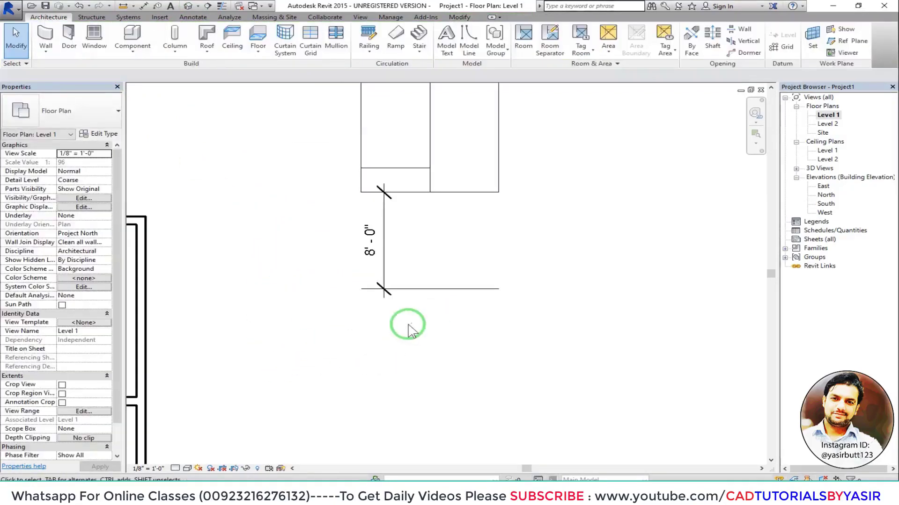
middle_drag(321, 321, 482, 231)
middle_drag(301, 331, 387, 250)
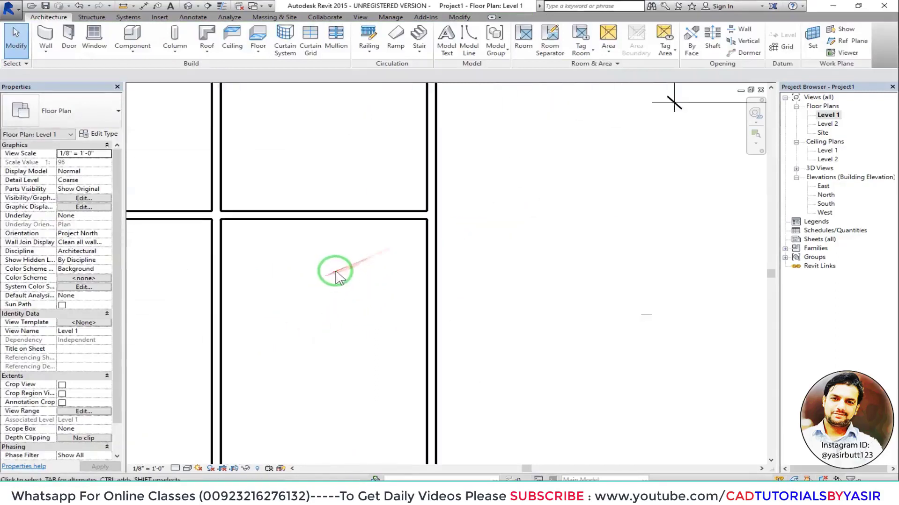
middle_drag(336, 273, 358, 273)
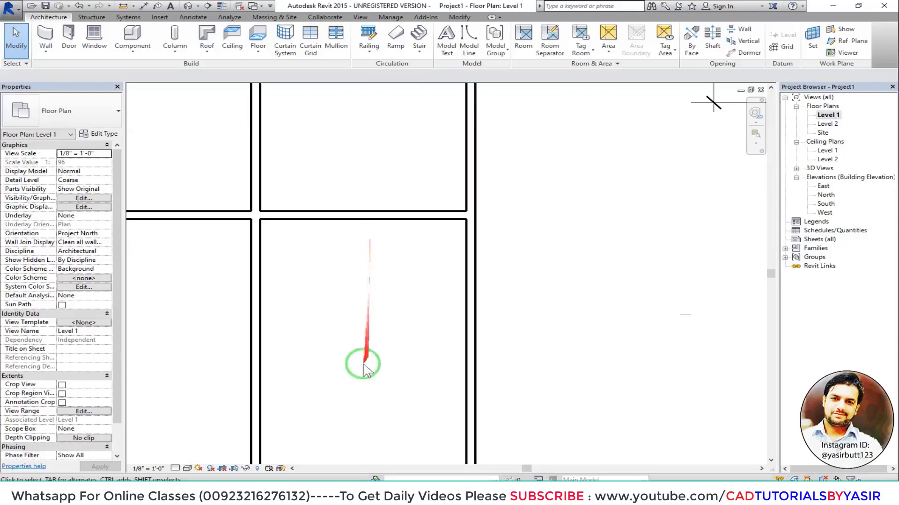
mouse_move(361, 291)
middle_down()
mouse_move(299, 300)
mouse_move(371, 235)
mouse_move(365, 241)
middle_up()
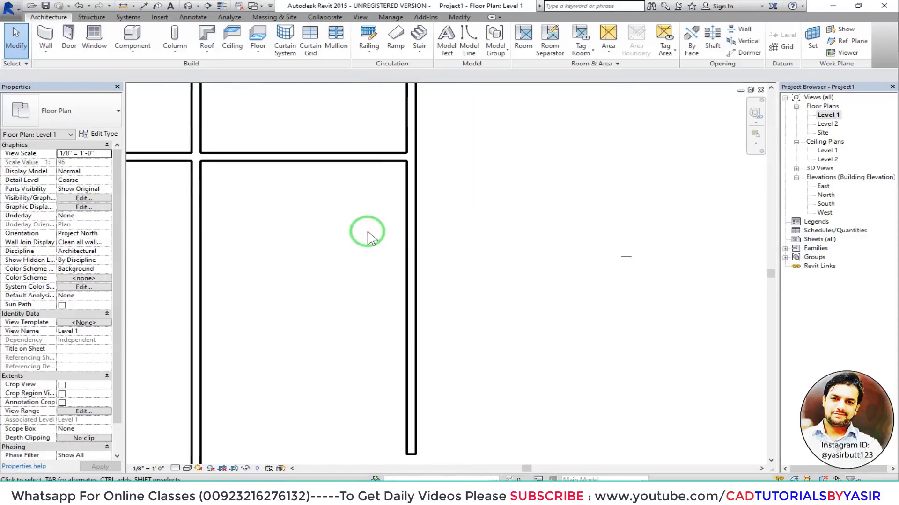
Step: Draw a short horizontal detail line rightward from the wall corner, with Offset set to 12' 0"
key(l)
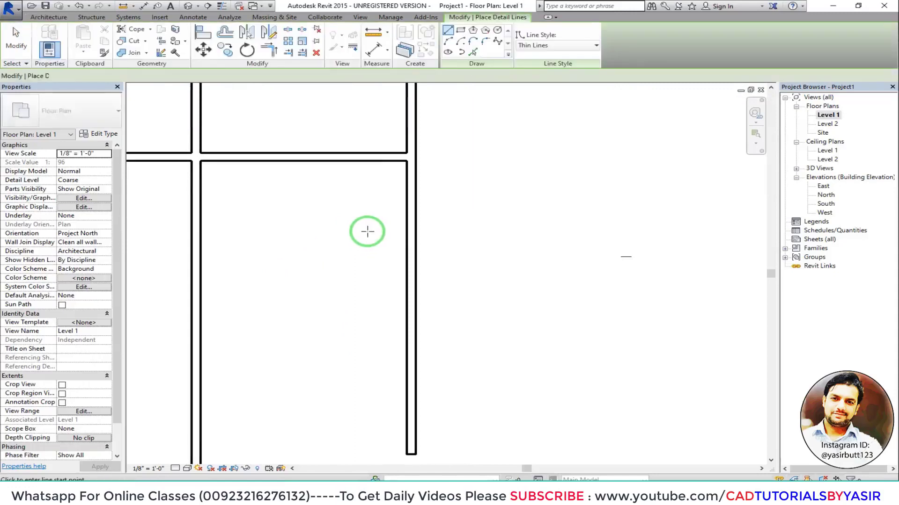
click(151, 161)
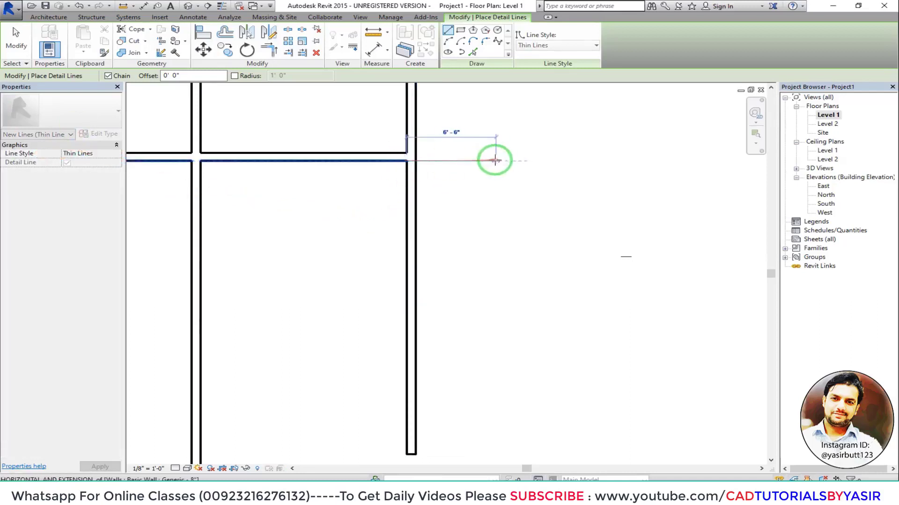
click(510, 161)
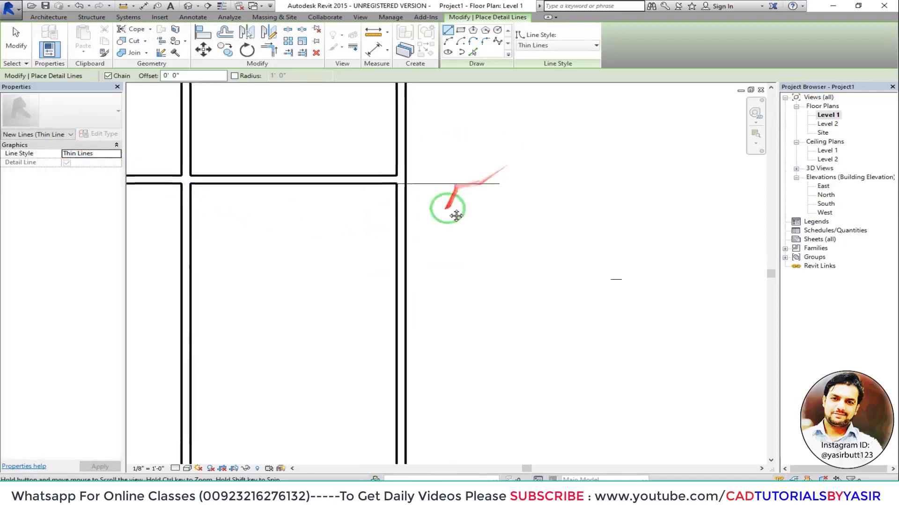
key(Escape)
middle_drag(435, 187, 485, 199)
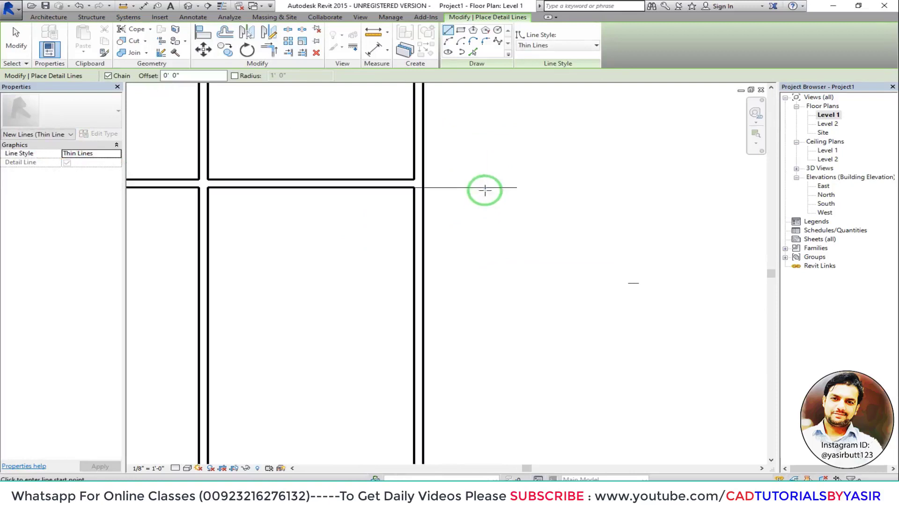
key(Escape)
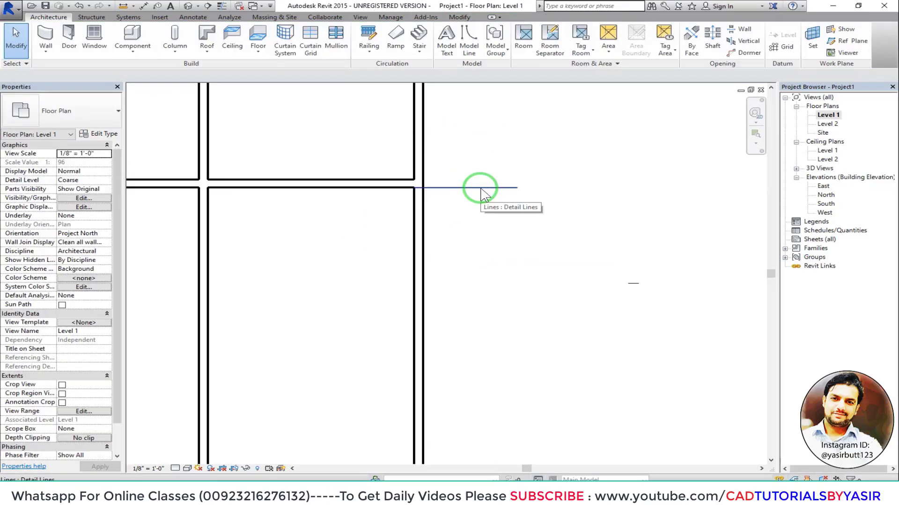
key(f)
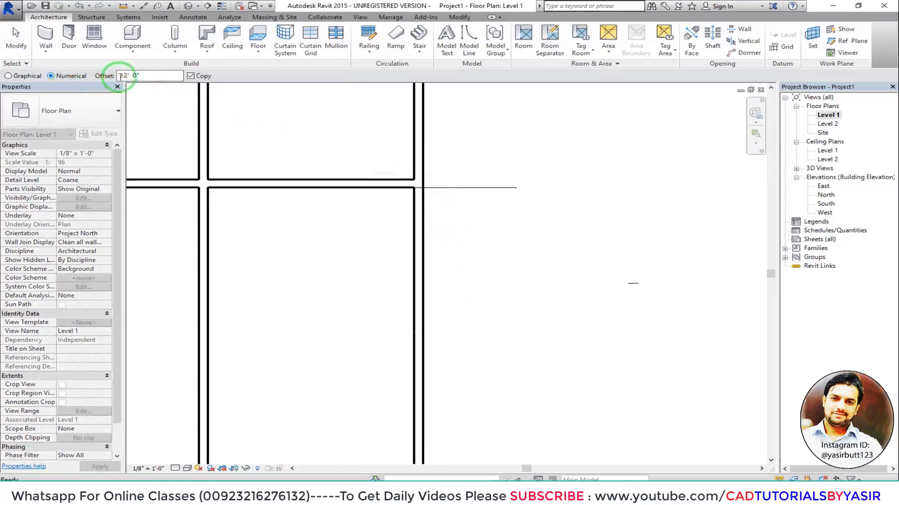
Step: Offset a copy of the short detail line 12' 0" below the original
click(170, 75)
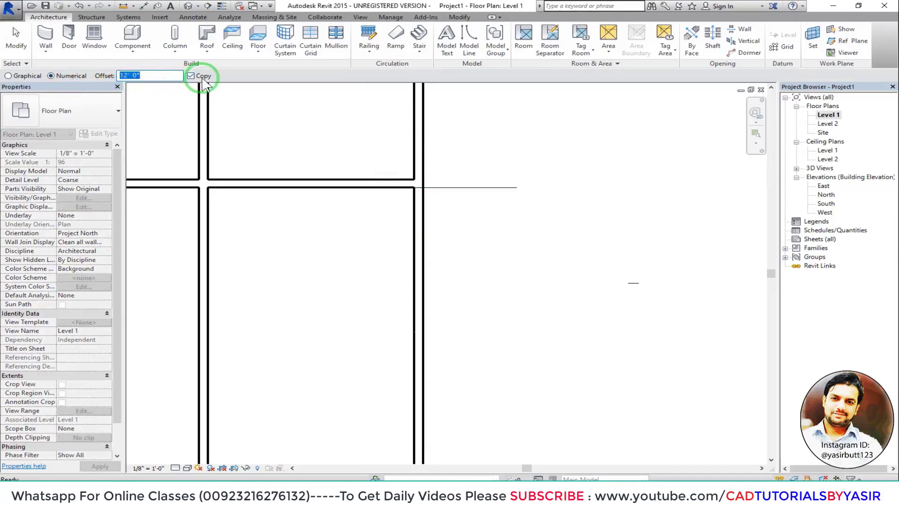
click(484, 192)
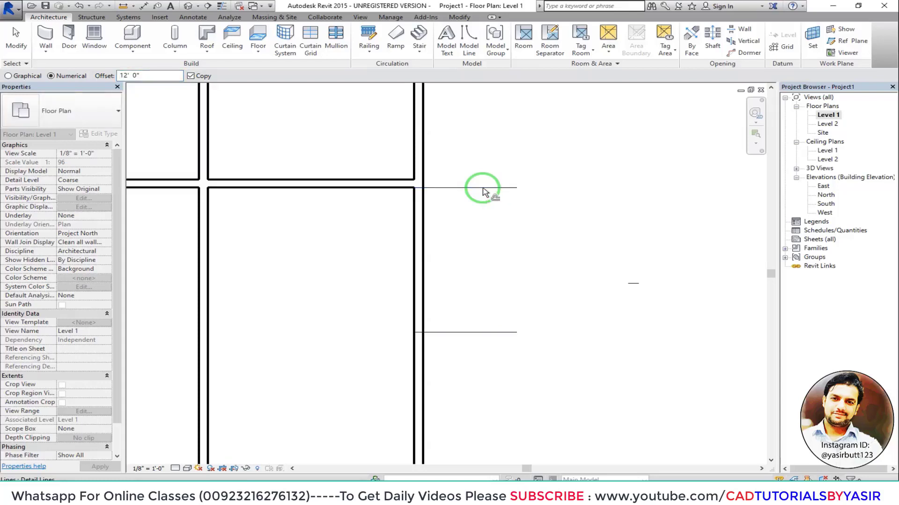
key(Escape)
scroll(468, 285, up, 2)
scroll(435, 323, up, 1)
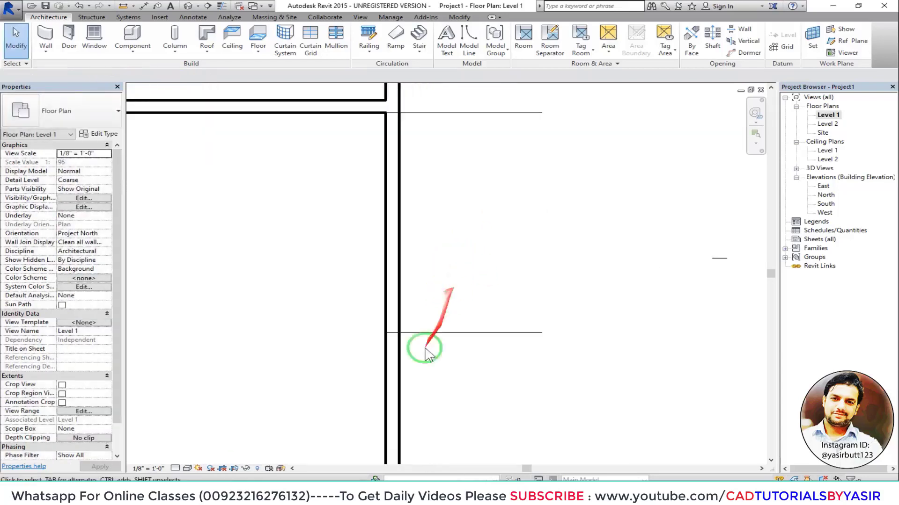
mouse_move(431, 342)
middle_down()
mouse_move(475, 302)
mouse_move(424, 265)
middle_up()
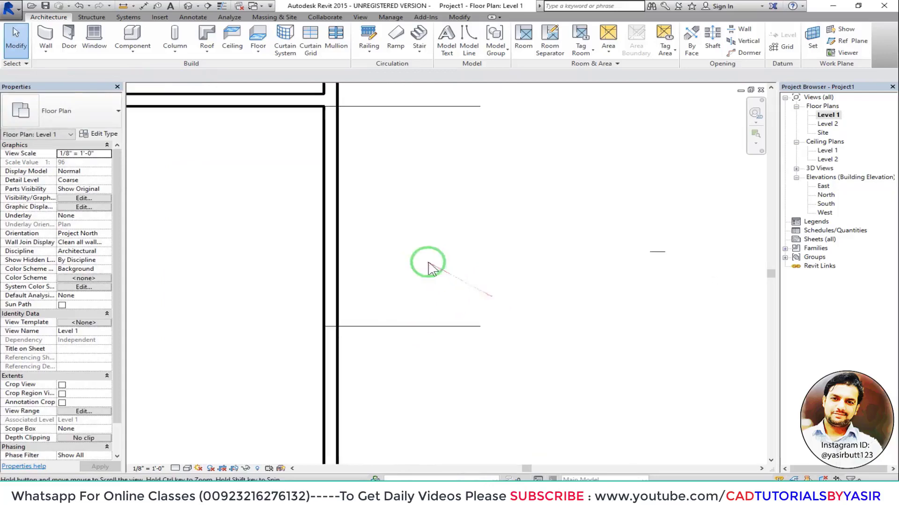
Step: Add a 12'-0" linear dimension between the upper and lower short detail lines
click(200, 19)
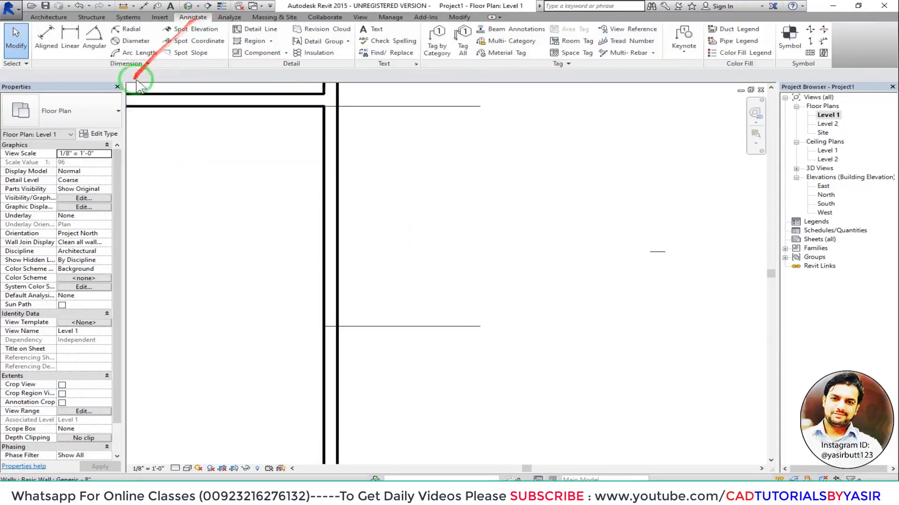
click(71, 40)
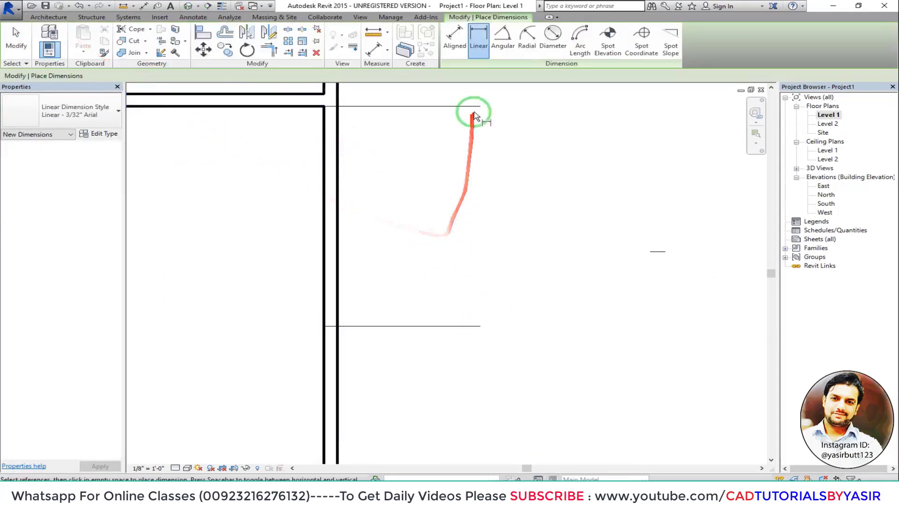
click(479, 107)
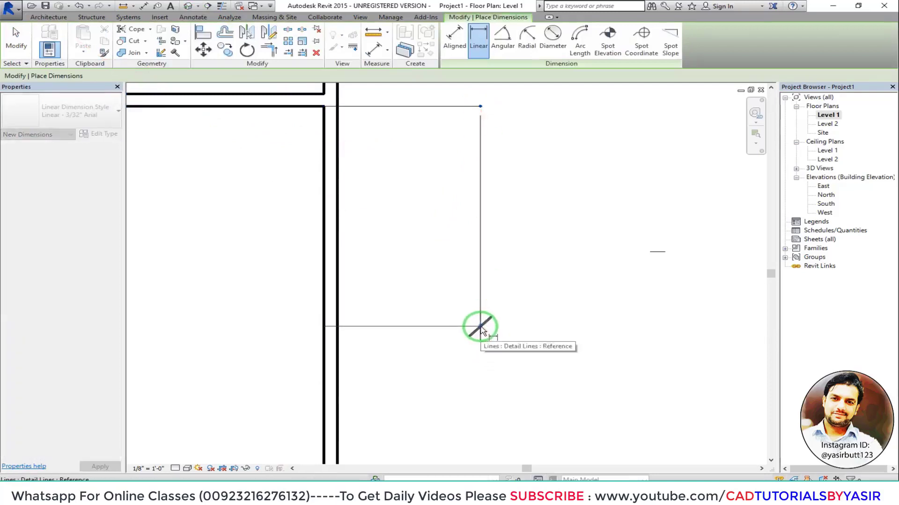
click(481, 327)
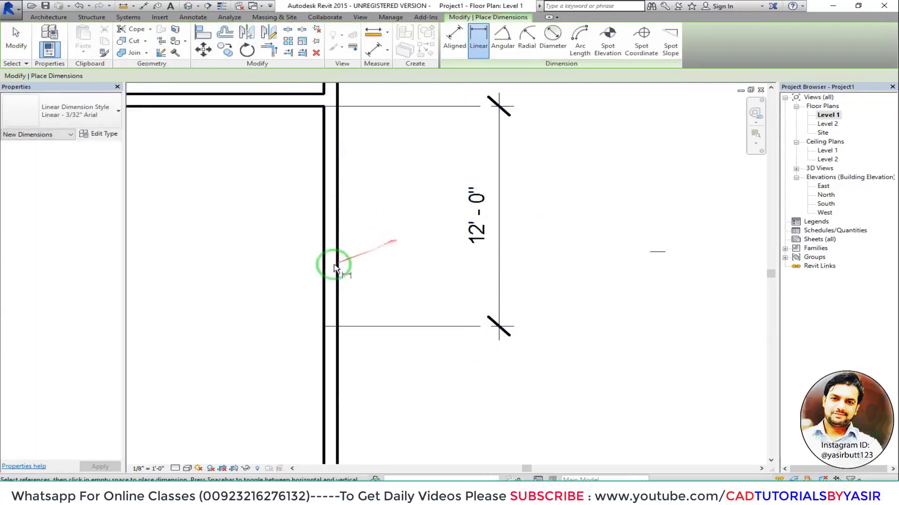
mouse_move(330, 261)
middle_down()
mouse_move(421, 270)
mouse_move(361, 210)
middle_up()
key(Escape)
key(Escape)
key(w)
key(a)
scroll(352, 209, down, 2)
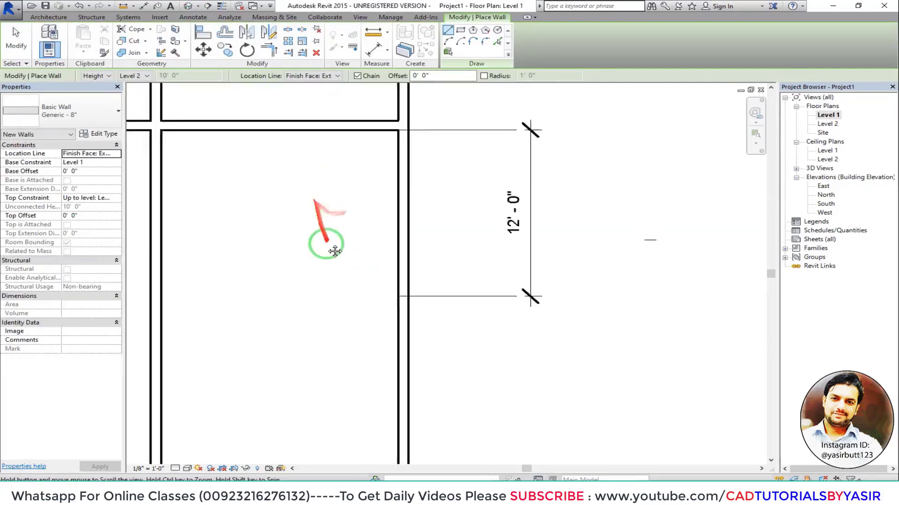
Step: Set the wall Location Line to Finish Face: Exterior
middle_drag(335, 252, 339, 260)
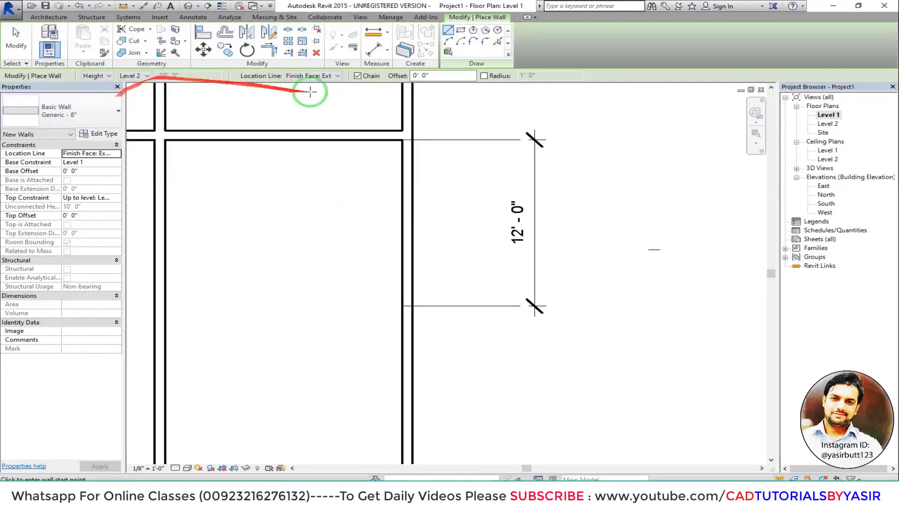
click(311, 76)
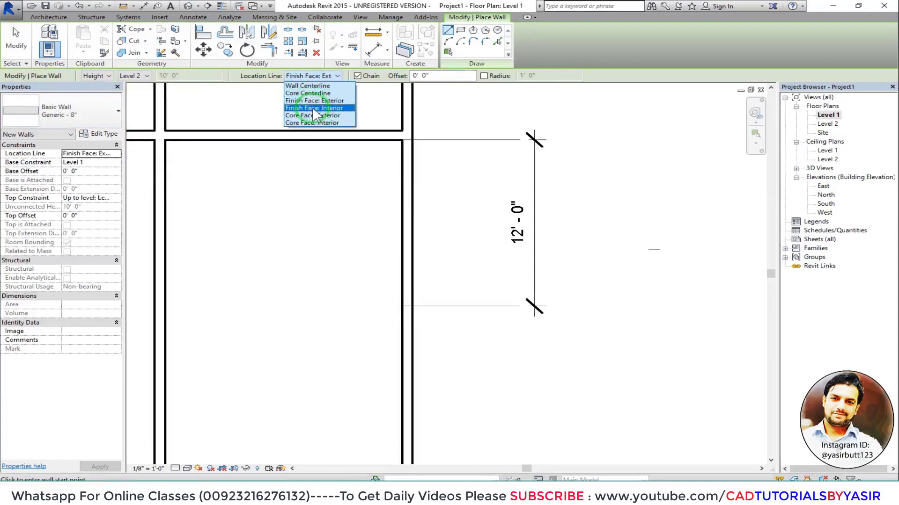
click(317, 101)
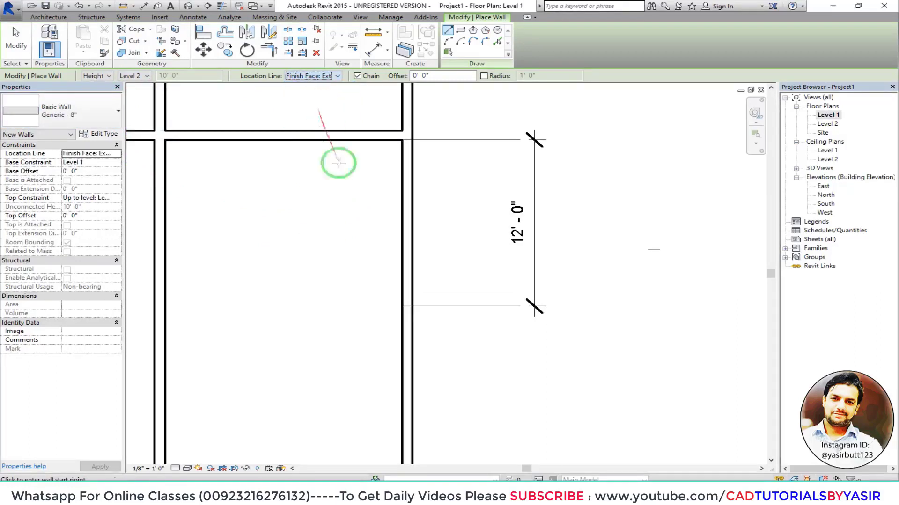
scroll(388, 308, up, 1)
scroll(411, 278, up, 1)
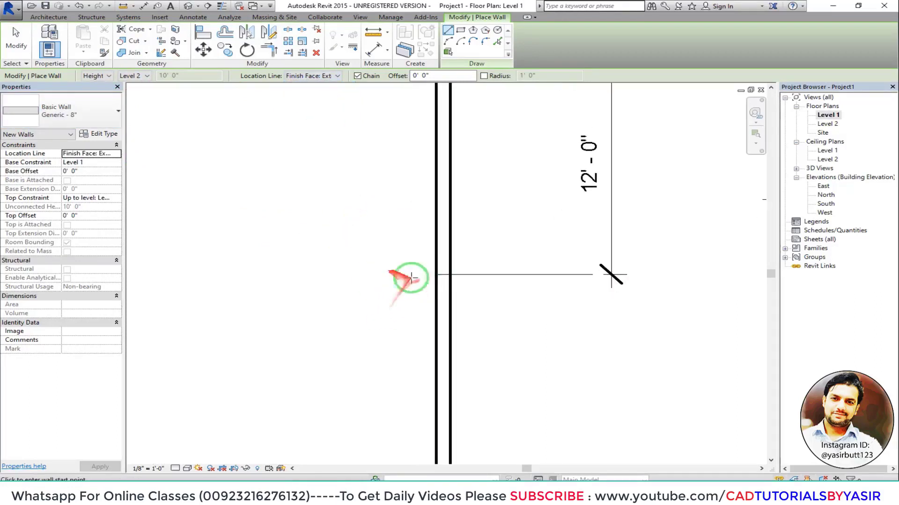
scroll(435, 275, down, 1)
Step: Draw a horizontal interior wall from the detail line's end to the left wall
click(435, 274)
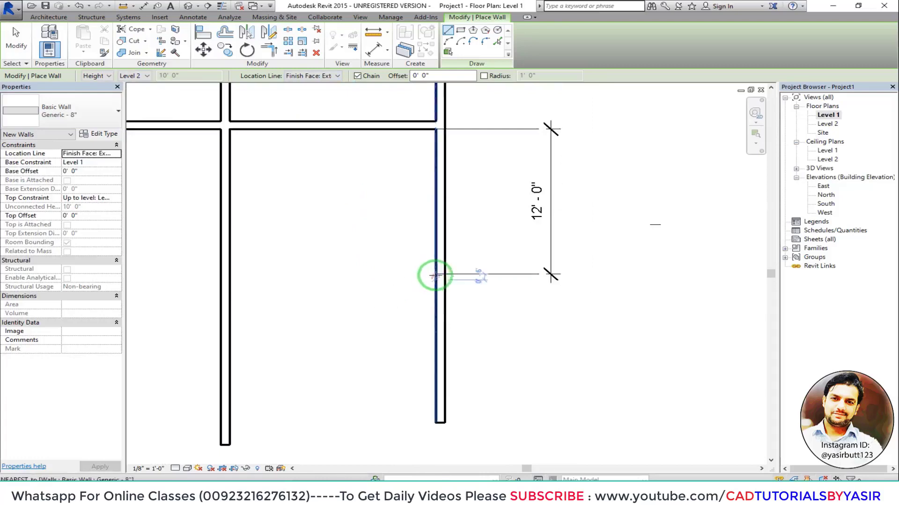
scroll(341, 267, up, 1)
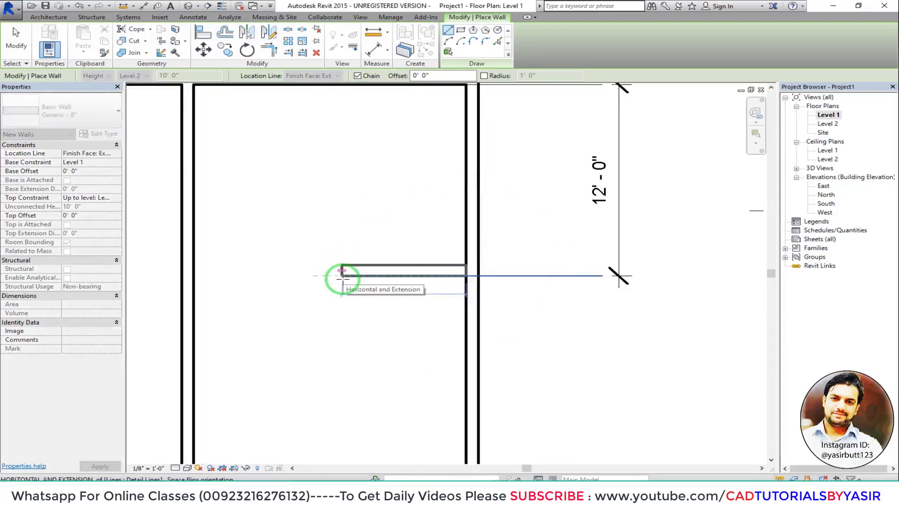
scroll(342, 278, up, 1)
scroll(342, 280, up, 1)
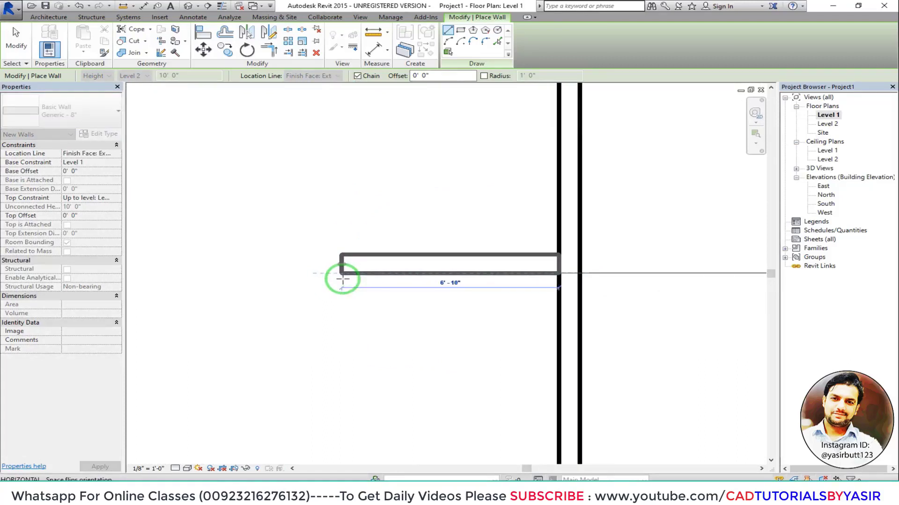
scroll(343, 279, down, 1)
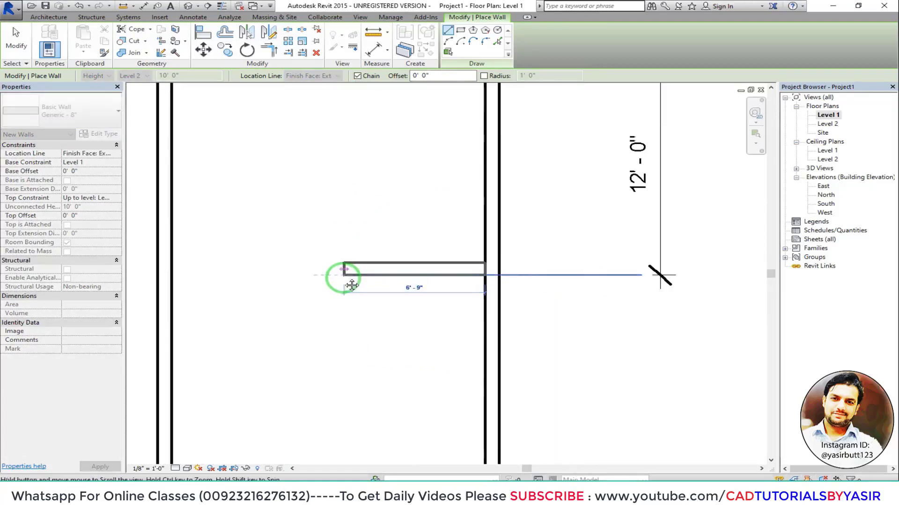
middle_drag(352, 286, 381, 312)
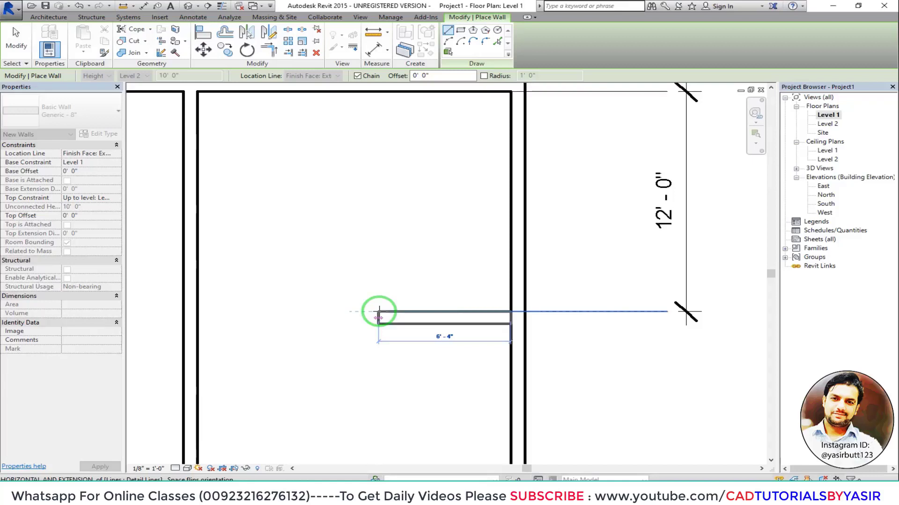
scroll(378, 311, up, 1)
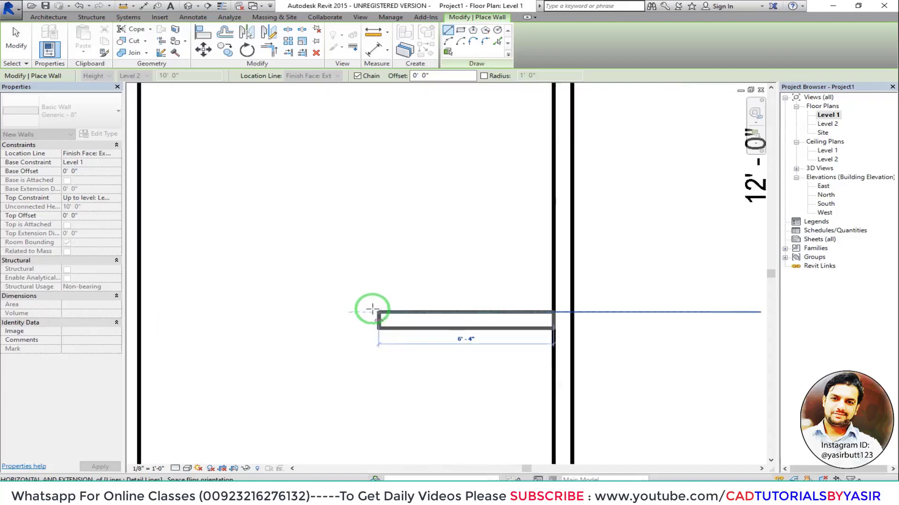
middle_drag(260, 299, 341, 315)
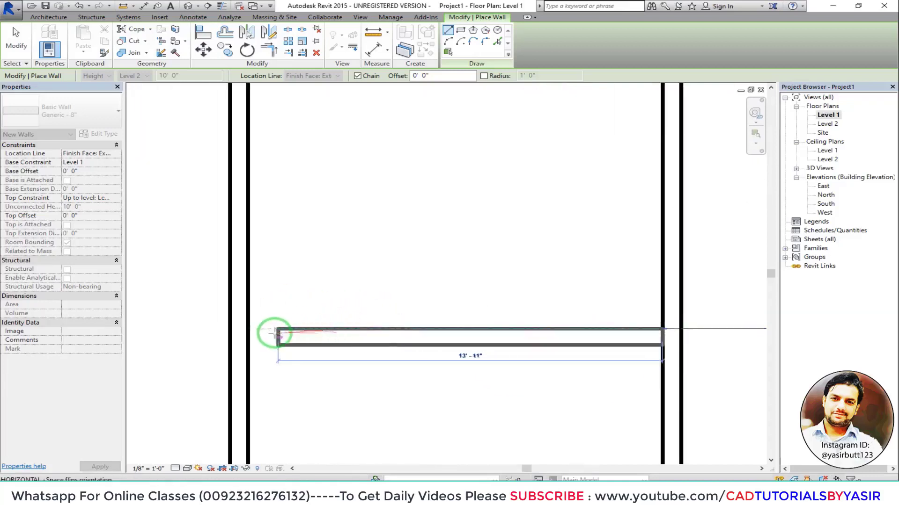
click(247, 330)
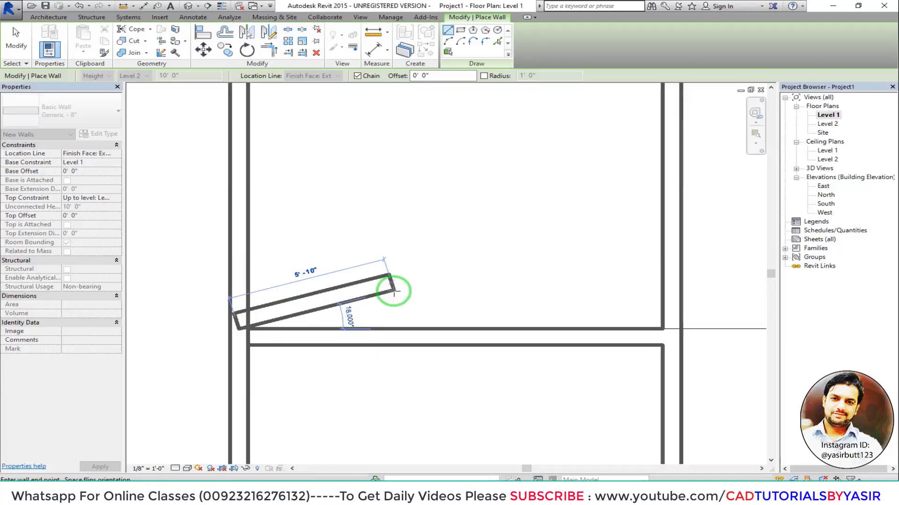
Step: Dimension the 12'-0" distance between the two horizontal walls inside the room
key(Escape)
key(Escape)
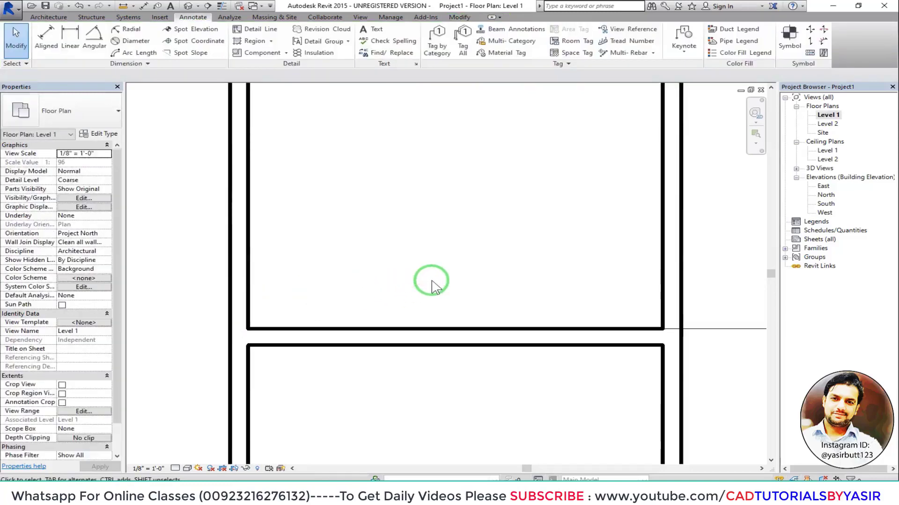
scroll(456, 257, down, 2)
scroll(435, 248, down, 2)
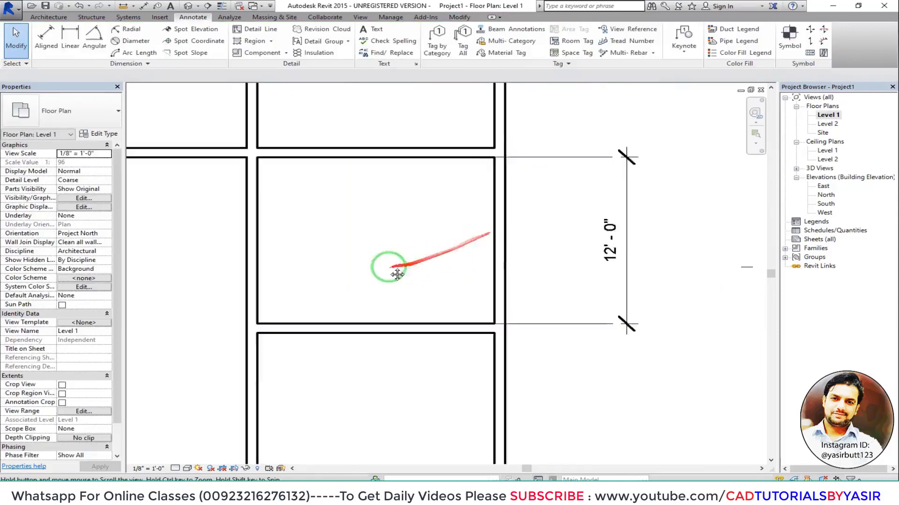
scroll(407, 243, down, 1)
click(70, 38)
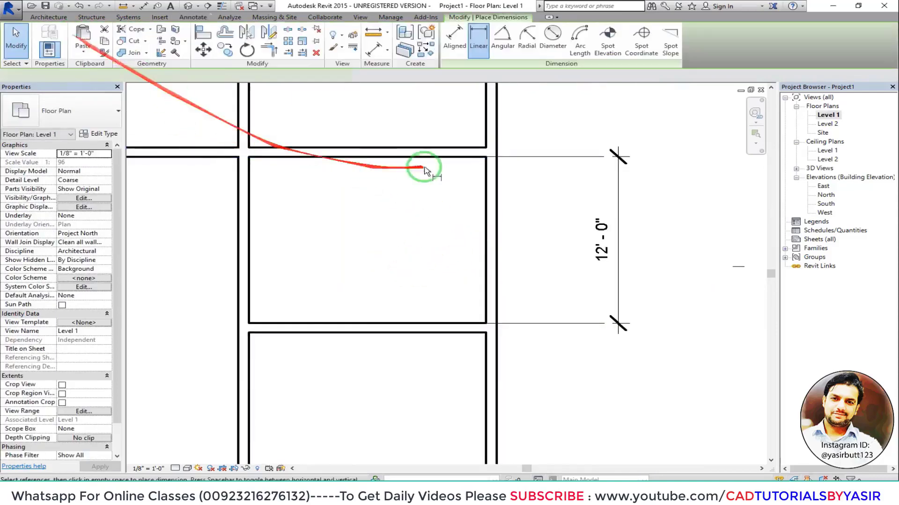
click(249, 157)
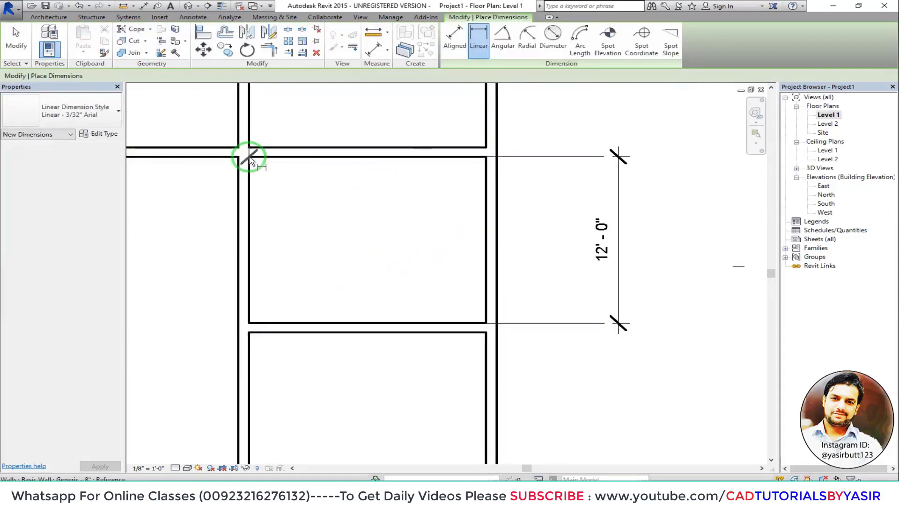
click(250, 323)
click(294, 321)
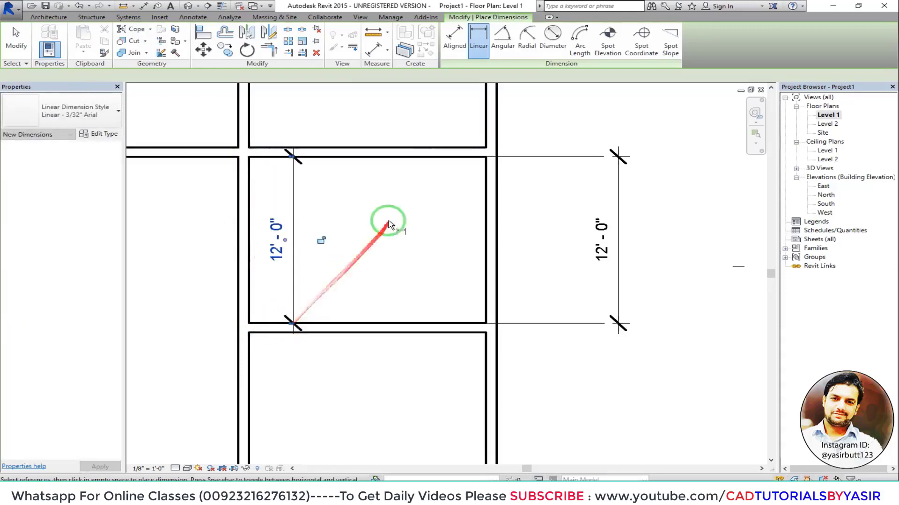
scroll(418, 234, down, 2)
mouse_move(402, 240)
middle_down()
mouse_move(393, 271)
mouse_move(427, 267)
middle_up()
scroll(393, 271, down, 2)
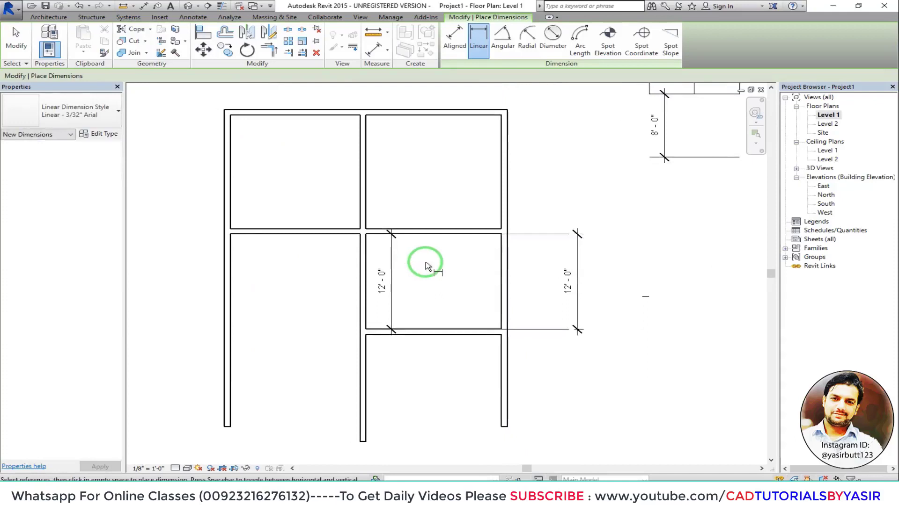
scroll(427, 267, up, 1)
mouse_move(423, 261)
middle_down()
mouse_move(399, 261)
mouse_move(400, 253)
middle_up()
Step: Set up Offset with a 12' 0" numerical distance and Copy enabled
key(Escape)
key(Escape)
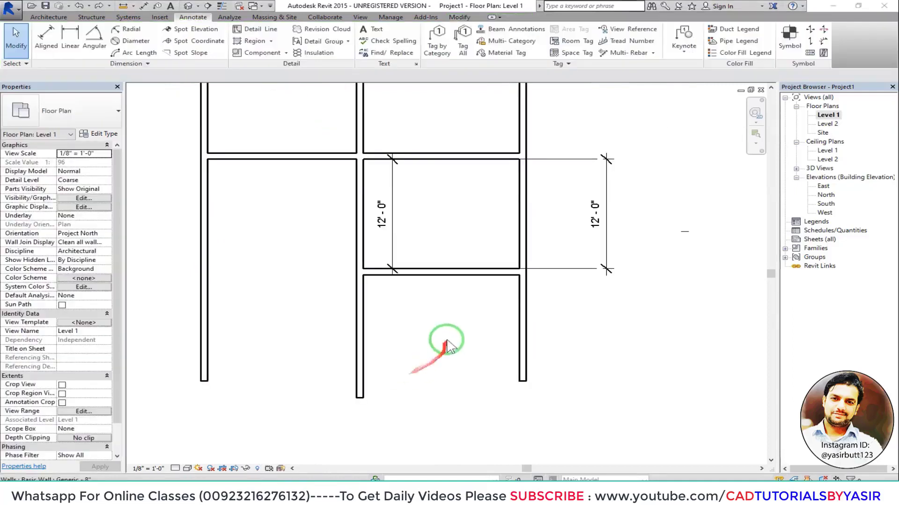
middle_drag(502, 331, 480, 265)
scroll(496, 262, up, 2)
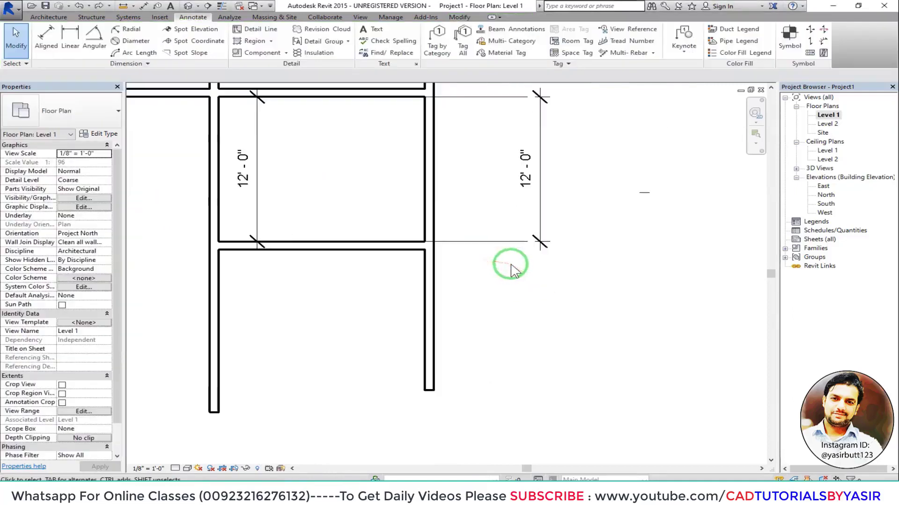
key(o)
key(f)
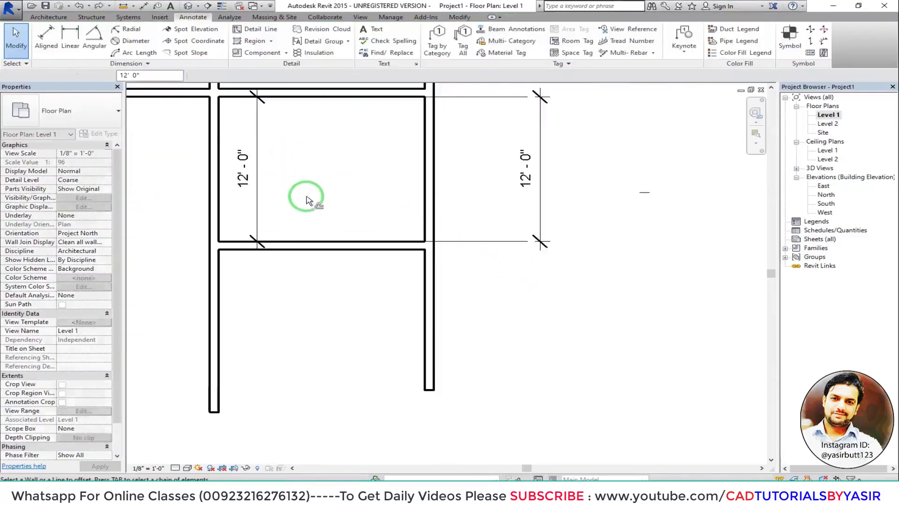
middle_drag(511, 261, 530, 196)
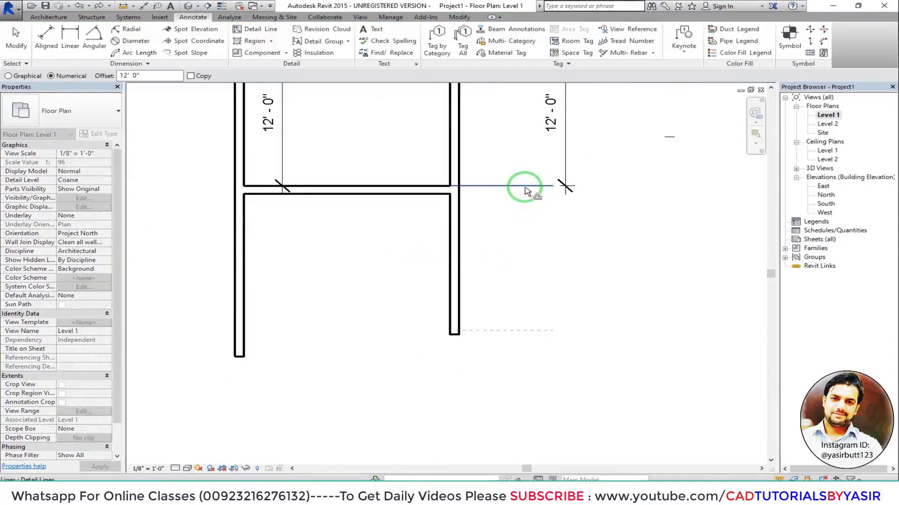
click(190, 76)
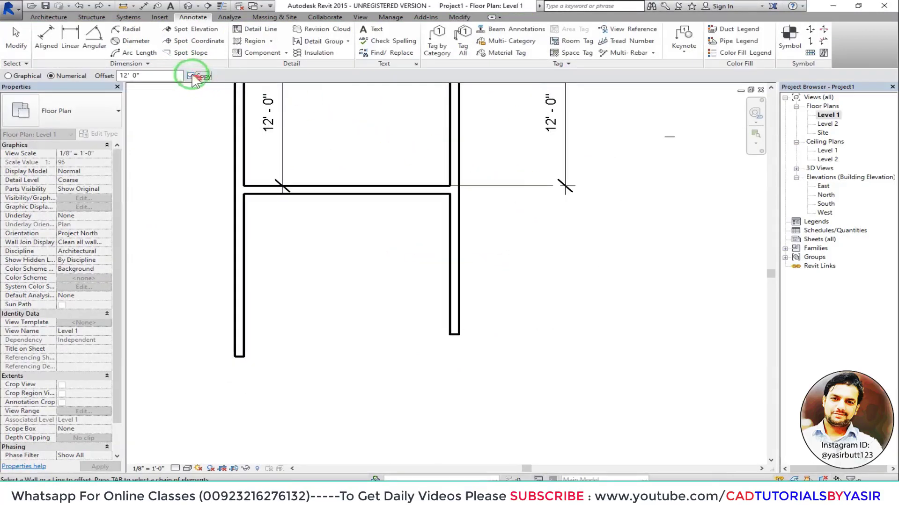
click(146, 76)
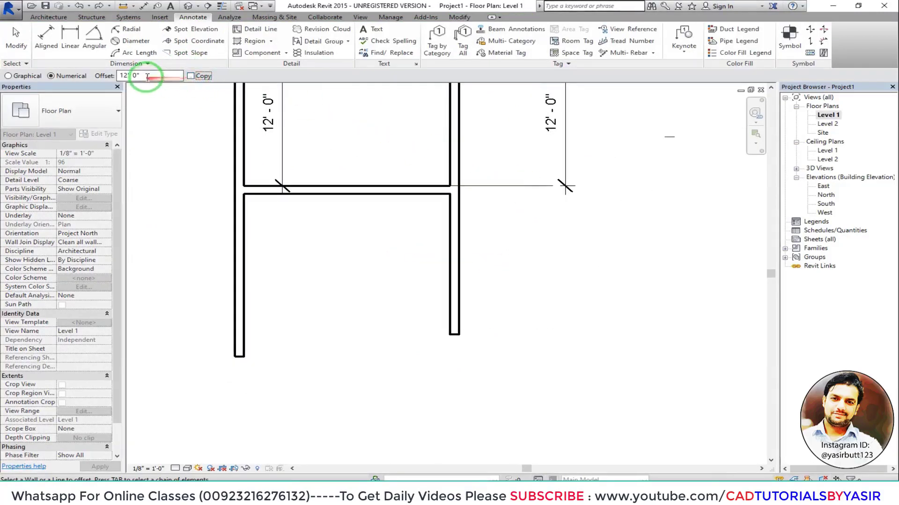
click(195, 78)
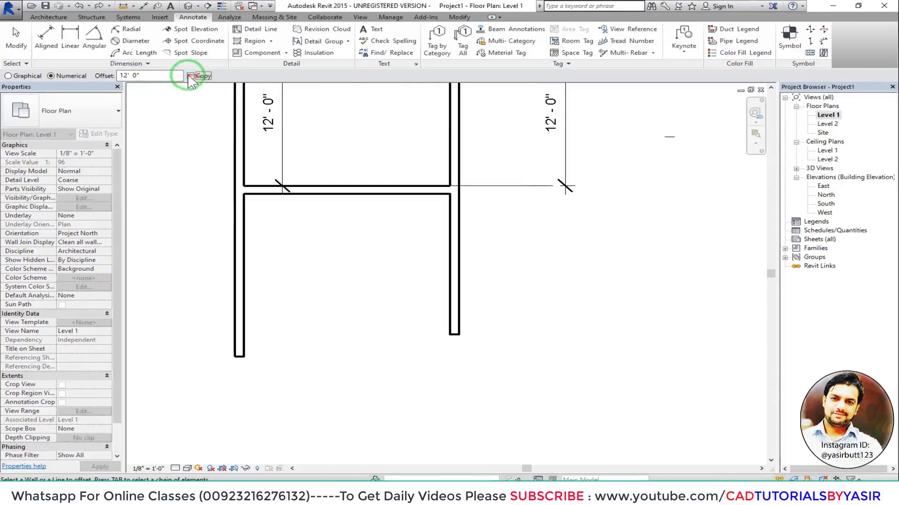
Step: Offset the detail line 12'-0" downward, keeping the original line
middle_drag(472, 150, 453, 160)
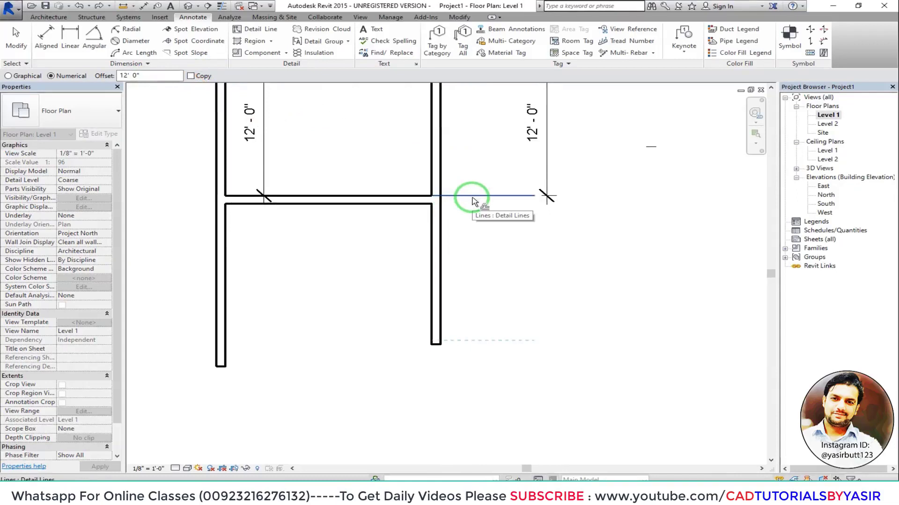
click(474, 200)
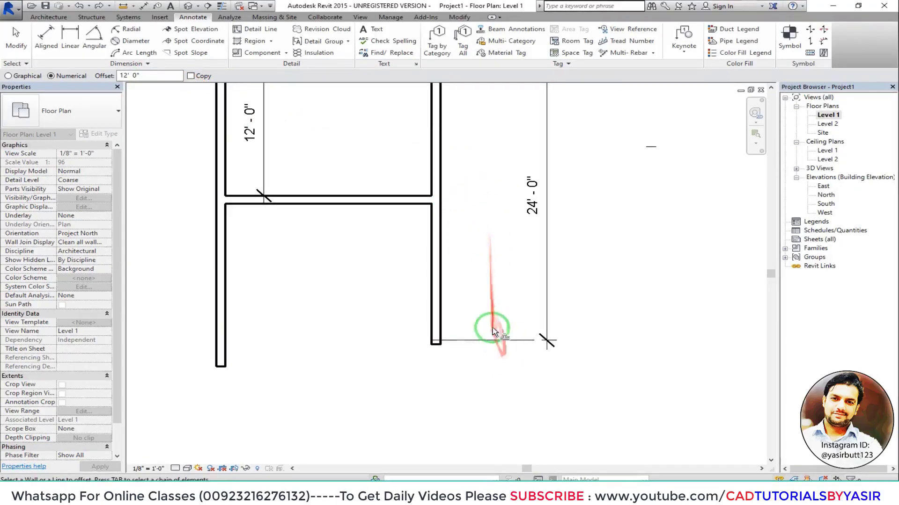
scroll(492, 332, down, 2)
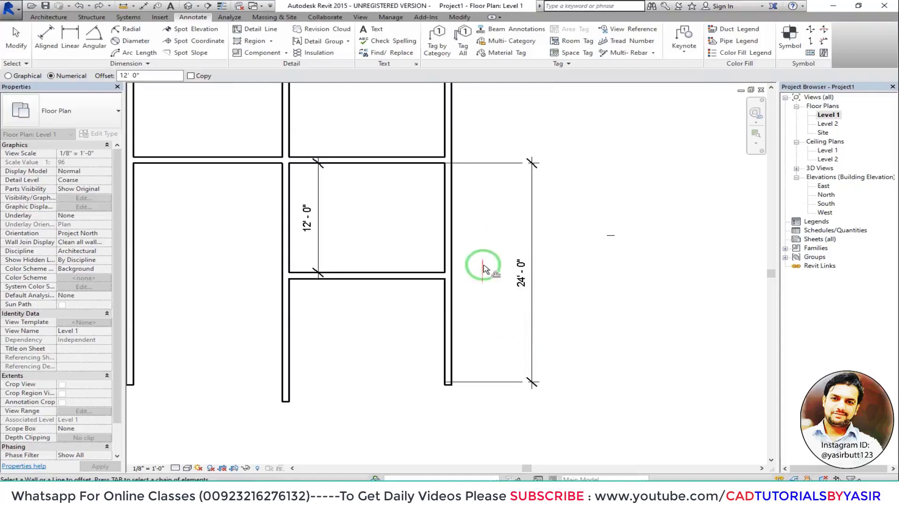
drag(503, 273, 483, 286)
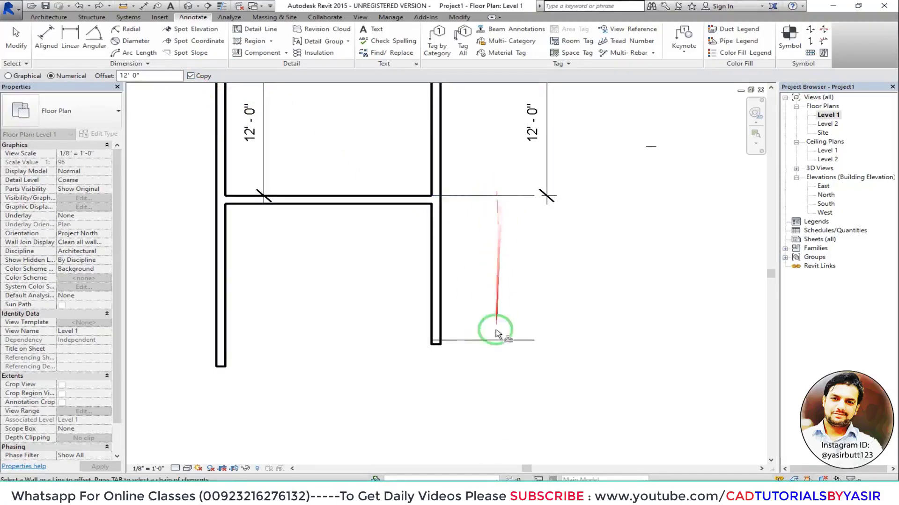
middle_drag(499, 242, 493, 262)
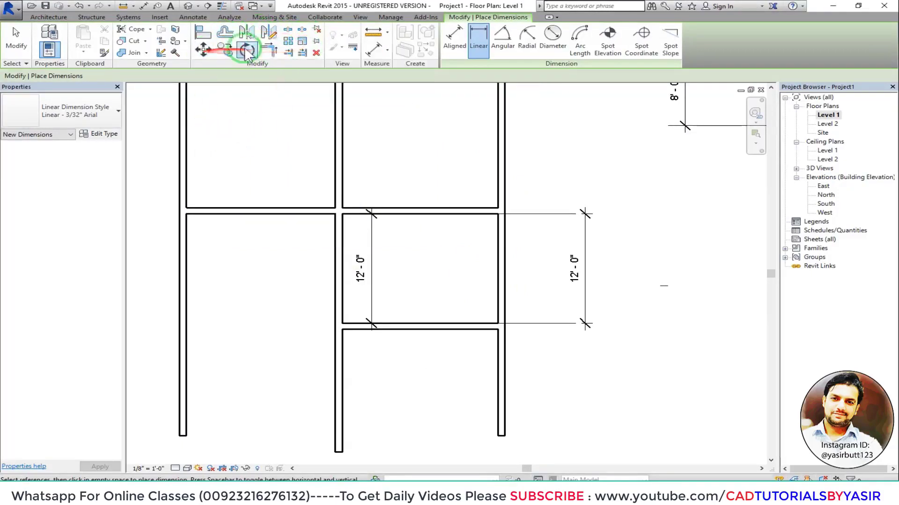
Step: Exit the Linear dimension command, leaving both 12'-0" dimensions in place
key(Escape)
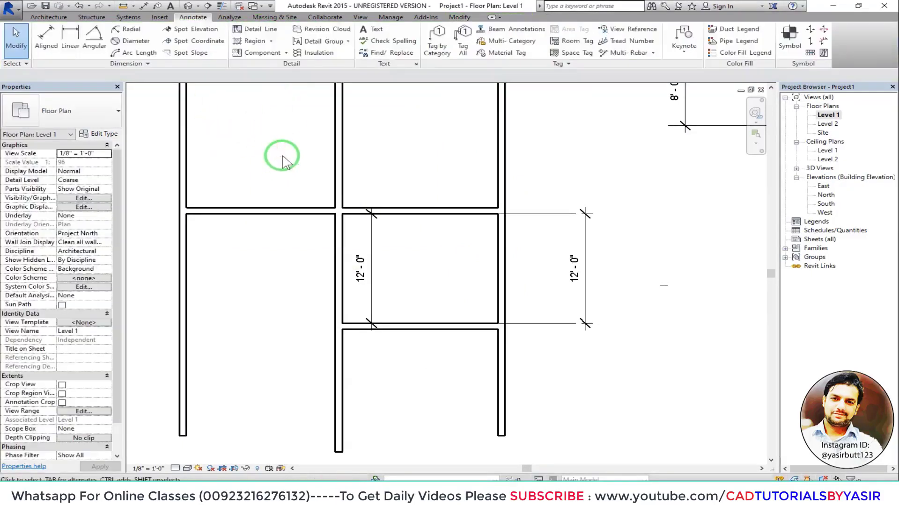